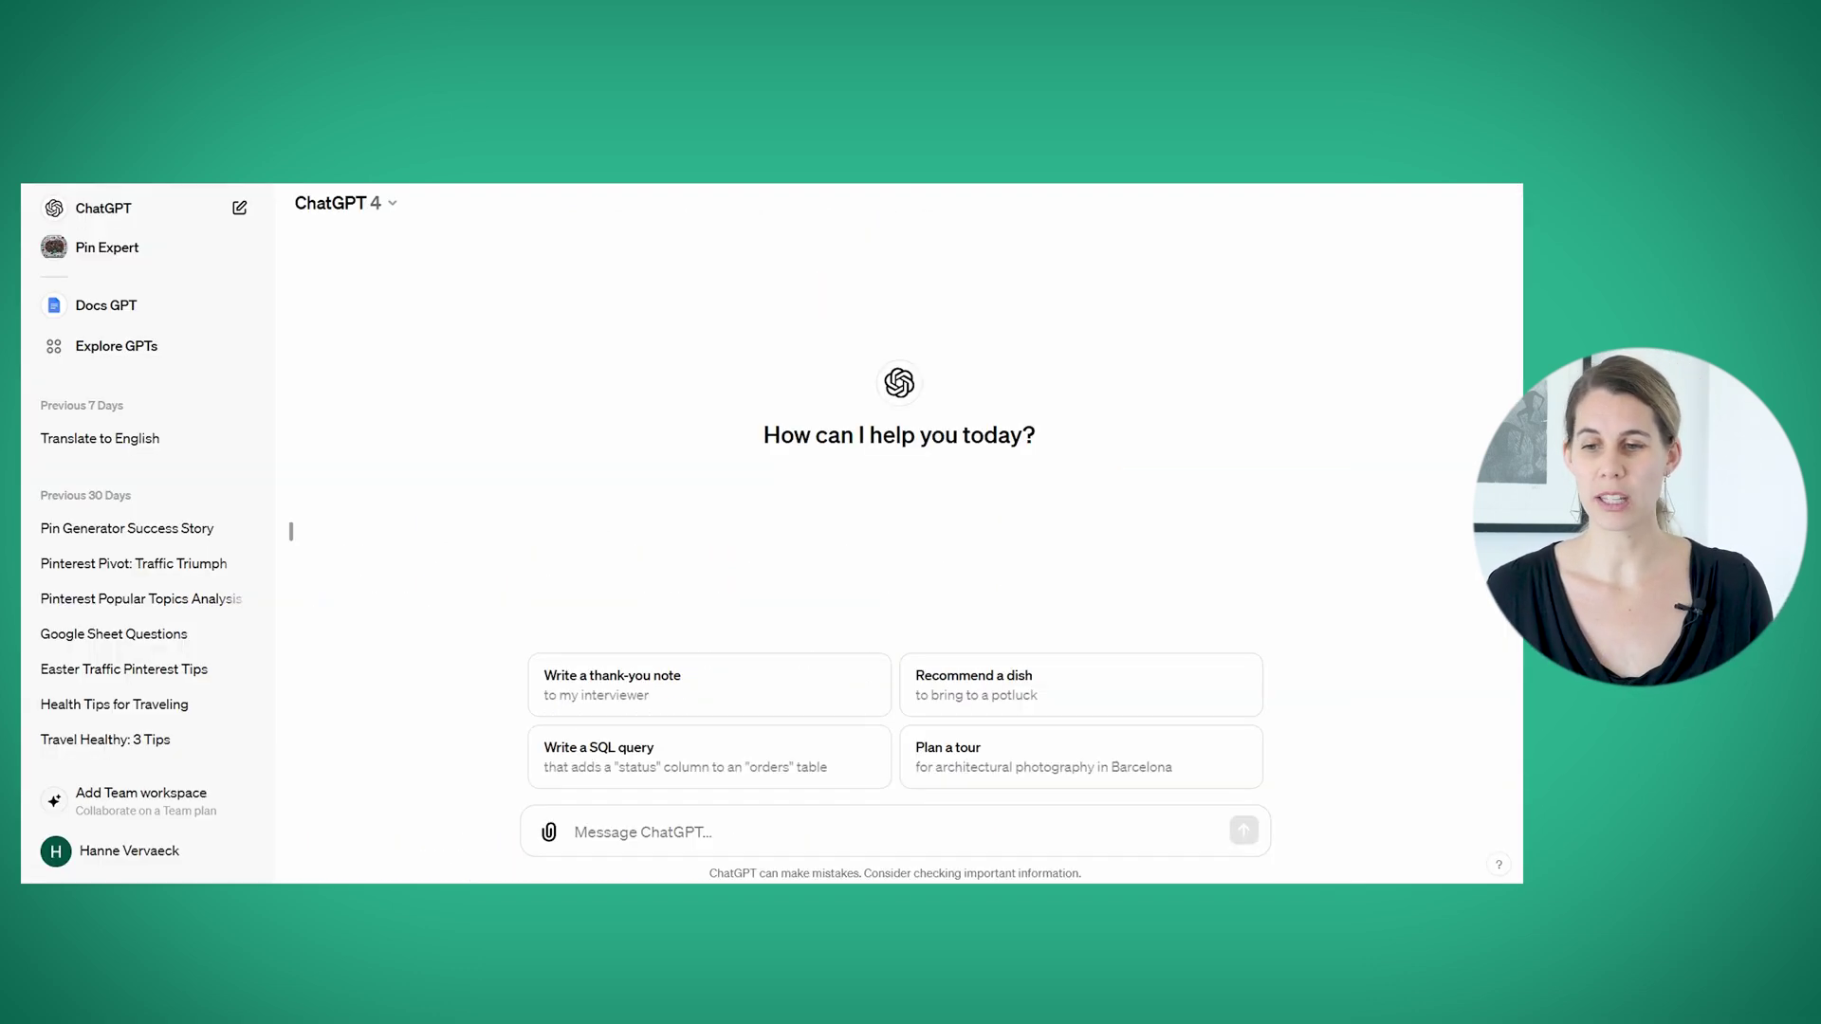
Send ChatGPT the prompt asking for ten pin titles based on 'A Traveler's Guide to Exploring Mexico City'.
left_click(742, 838)
type("Act as a Pinterest Marketing specialist. Please suggest 10 new pin titles based on this original title: A TRAVELER'S GUIDE TO EXPLORING MEXICO CITY")
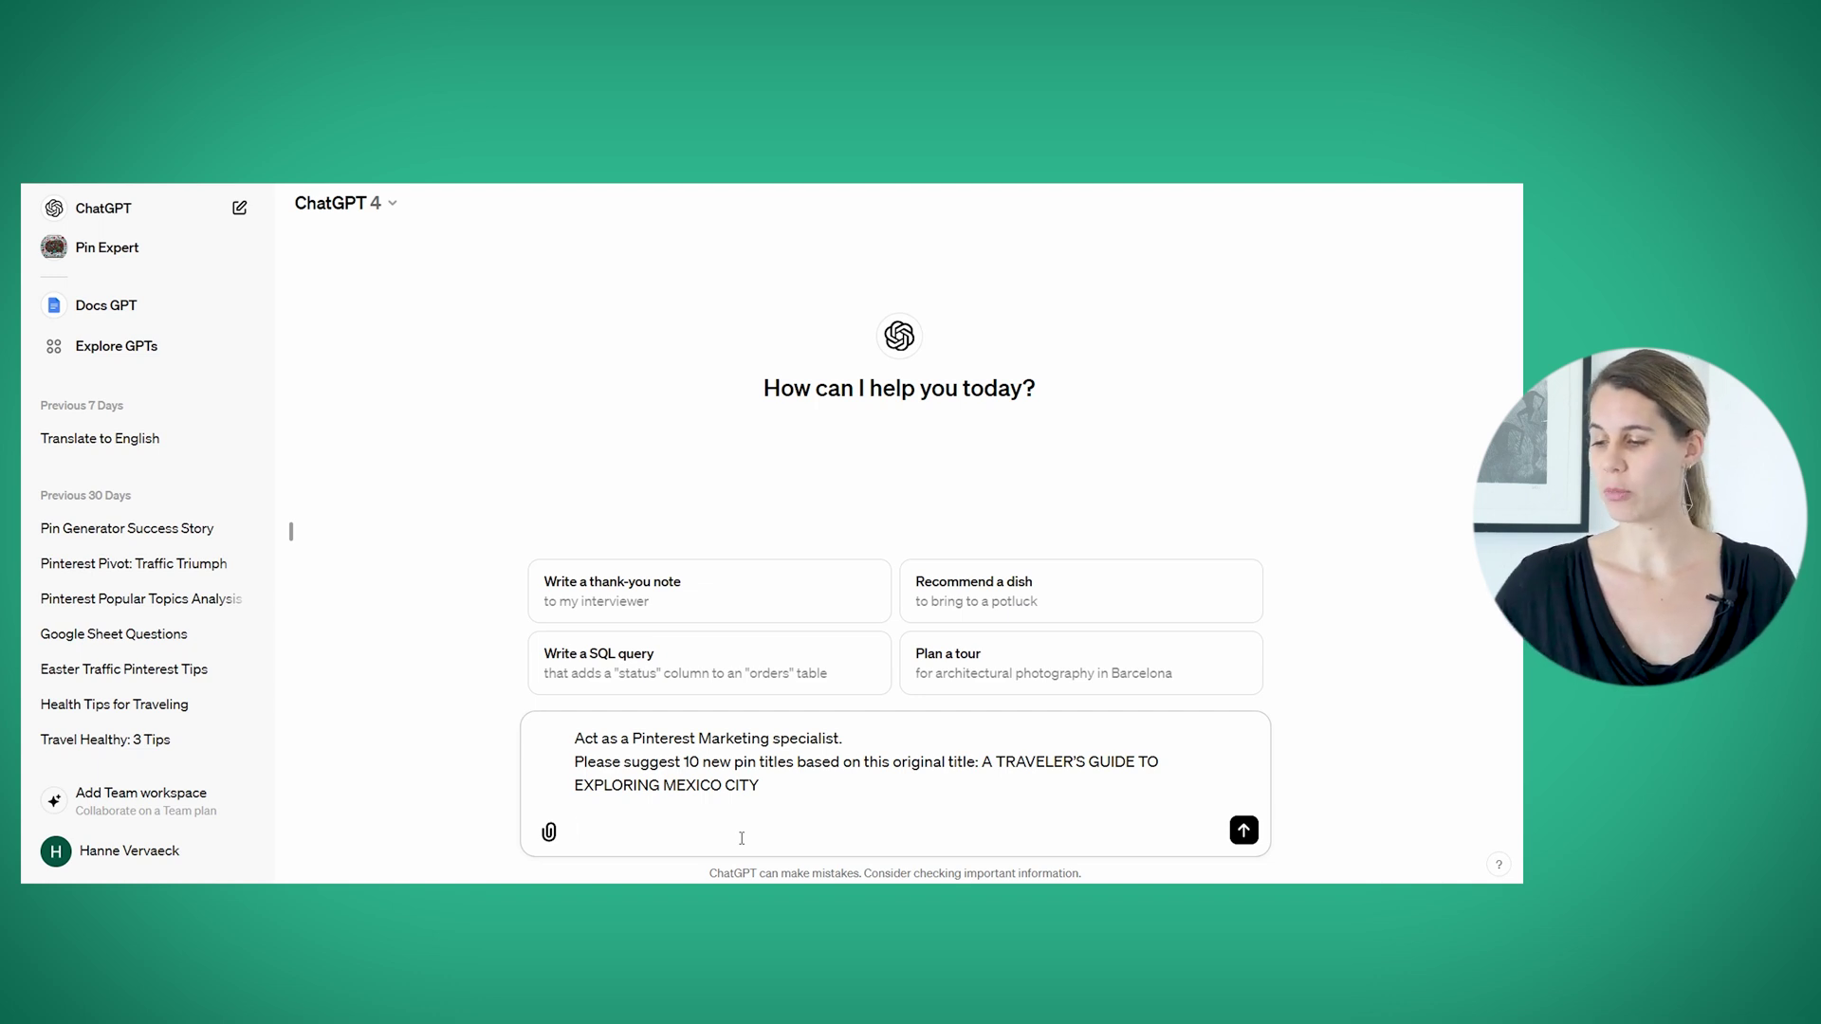
key("Return")
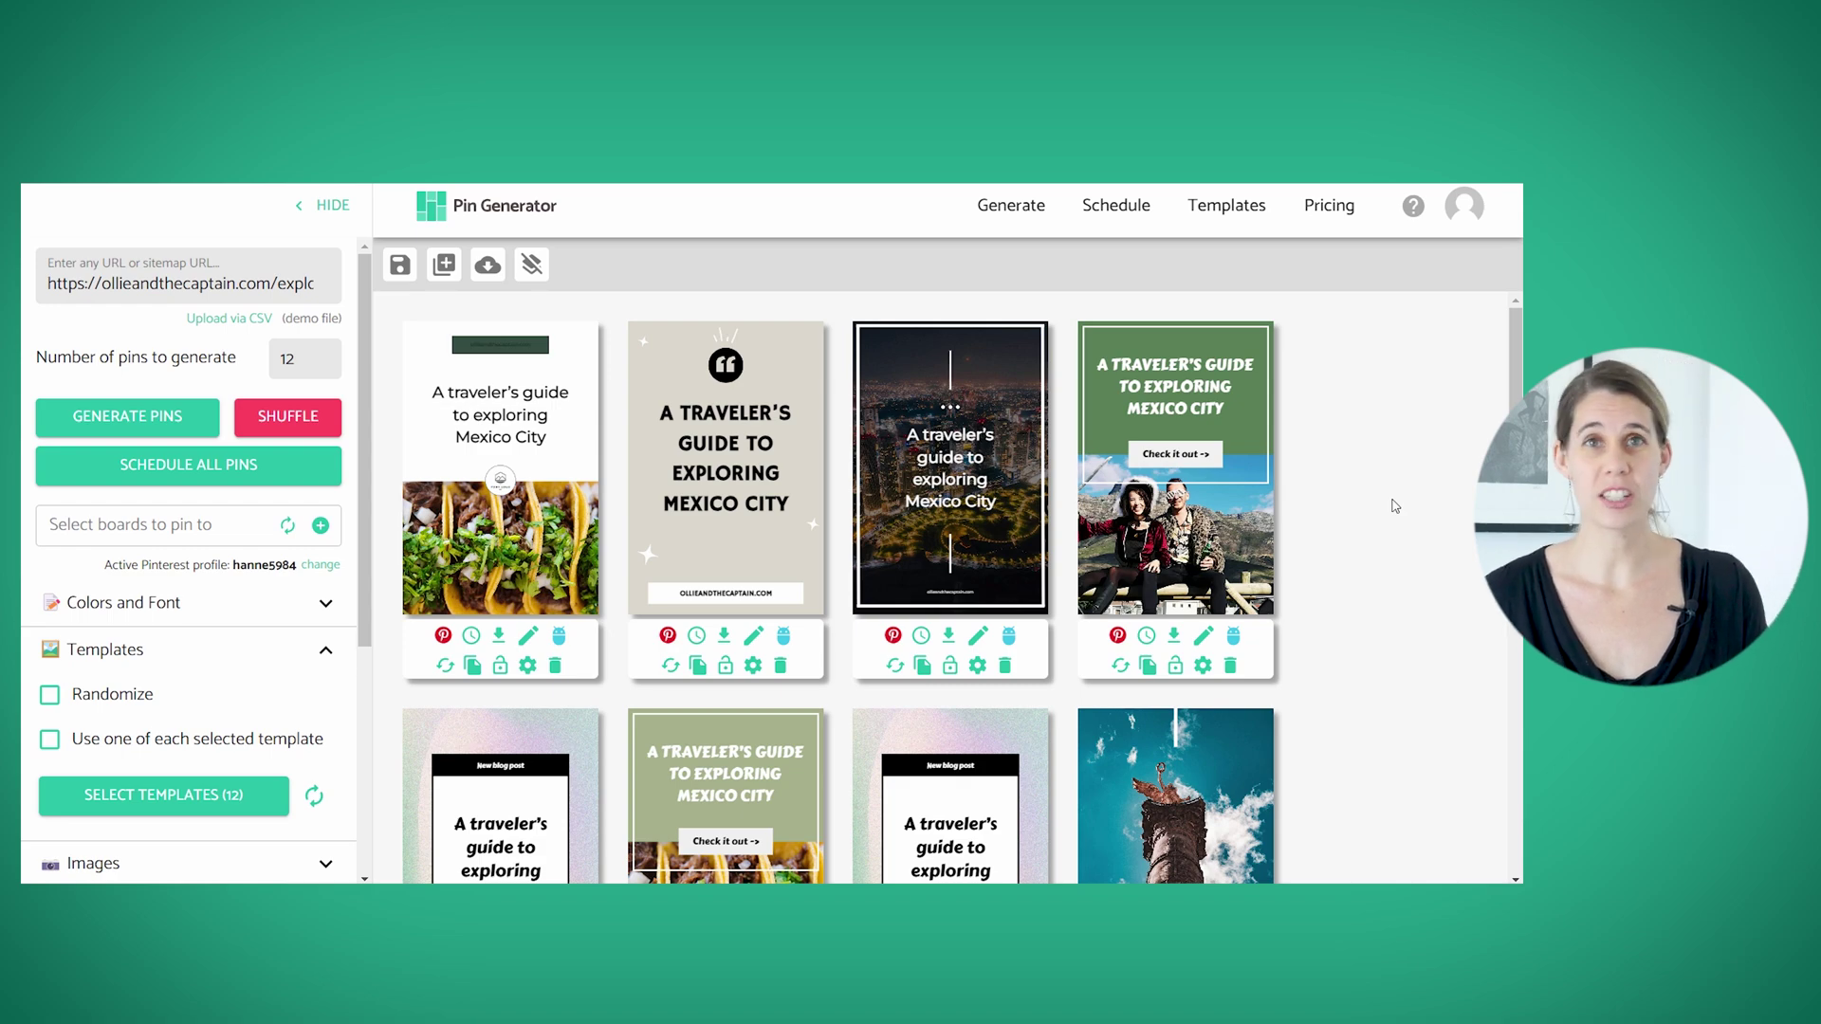
Rewrite all pin titles with AI from the AI Options section.
scroll(1396, 510, "down", 8)
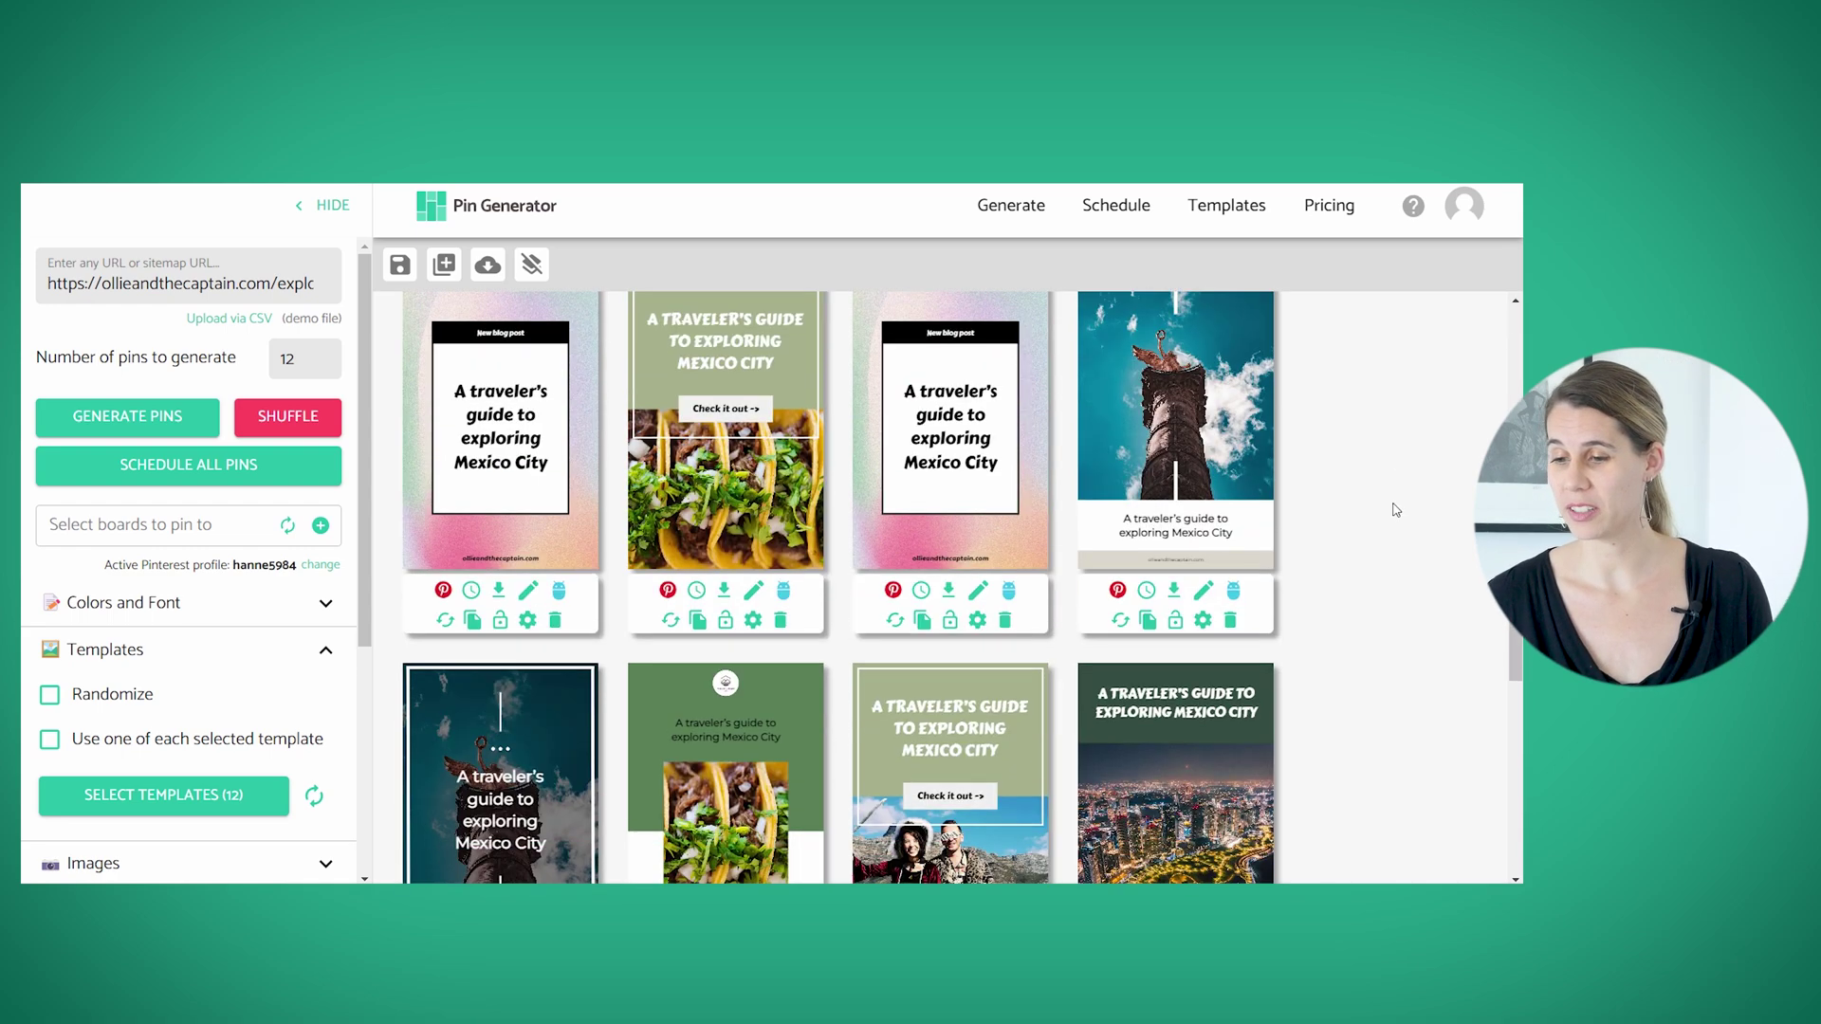
scroll(1396, 510, "up", 8)
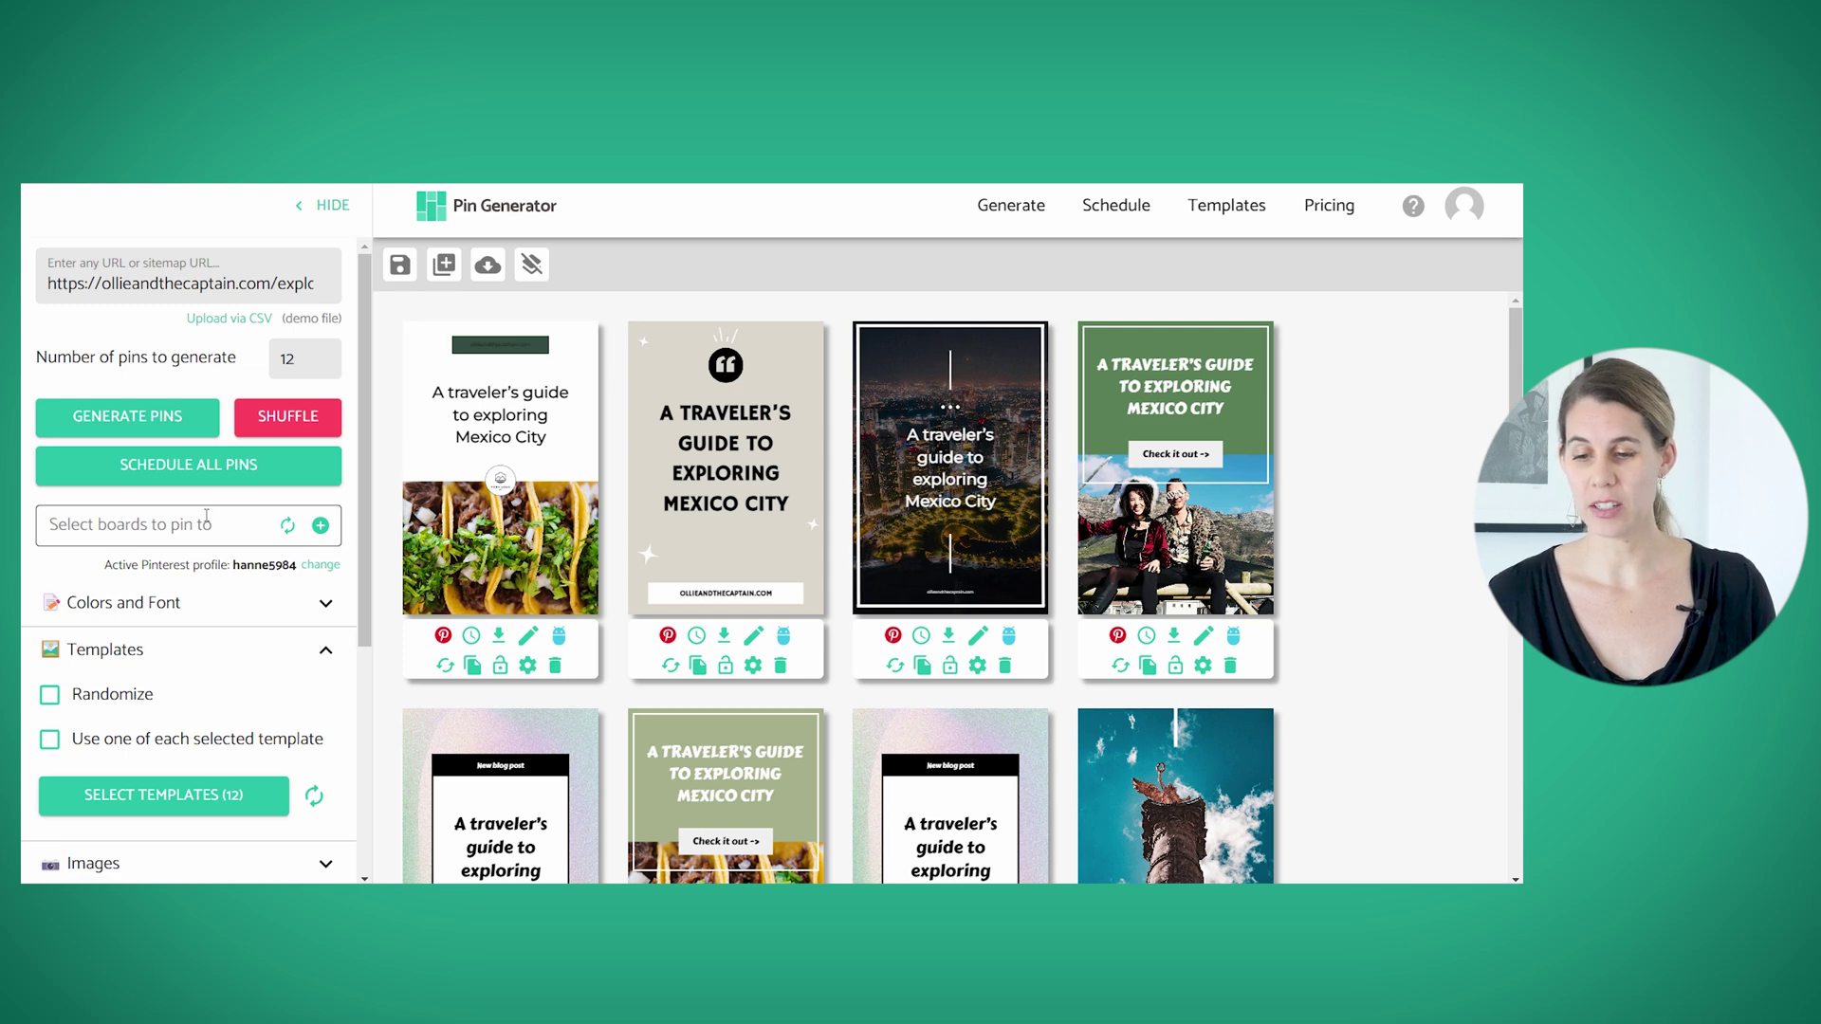
scroll(207, 520, "down", 4)
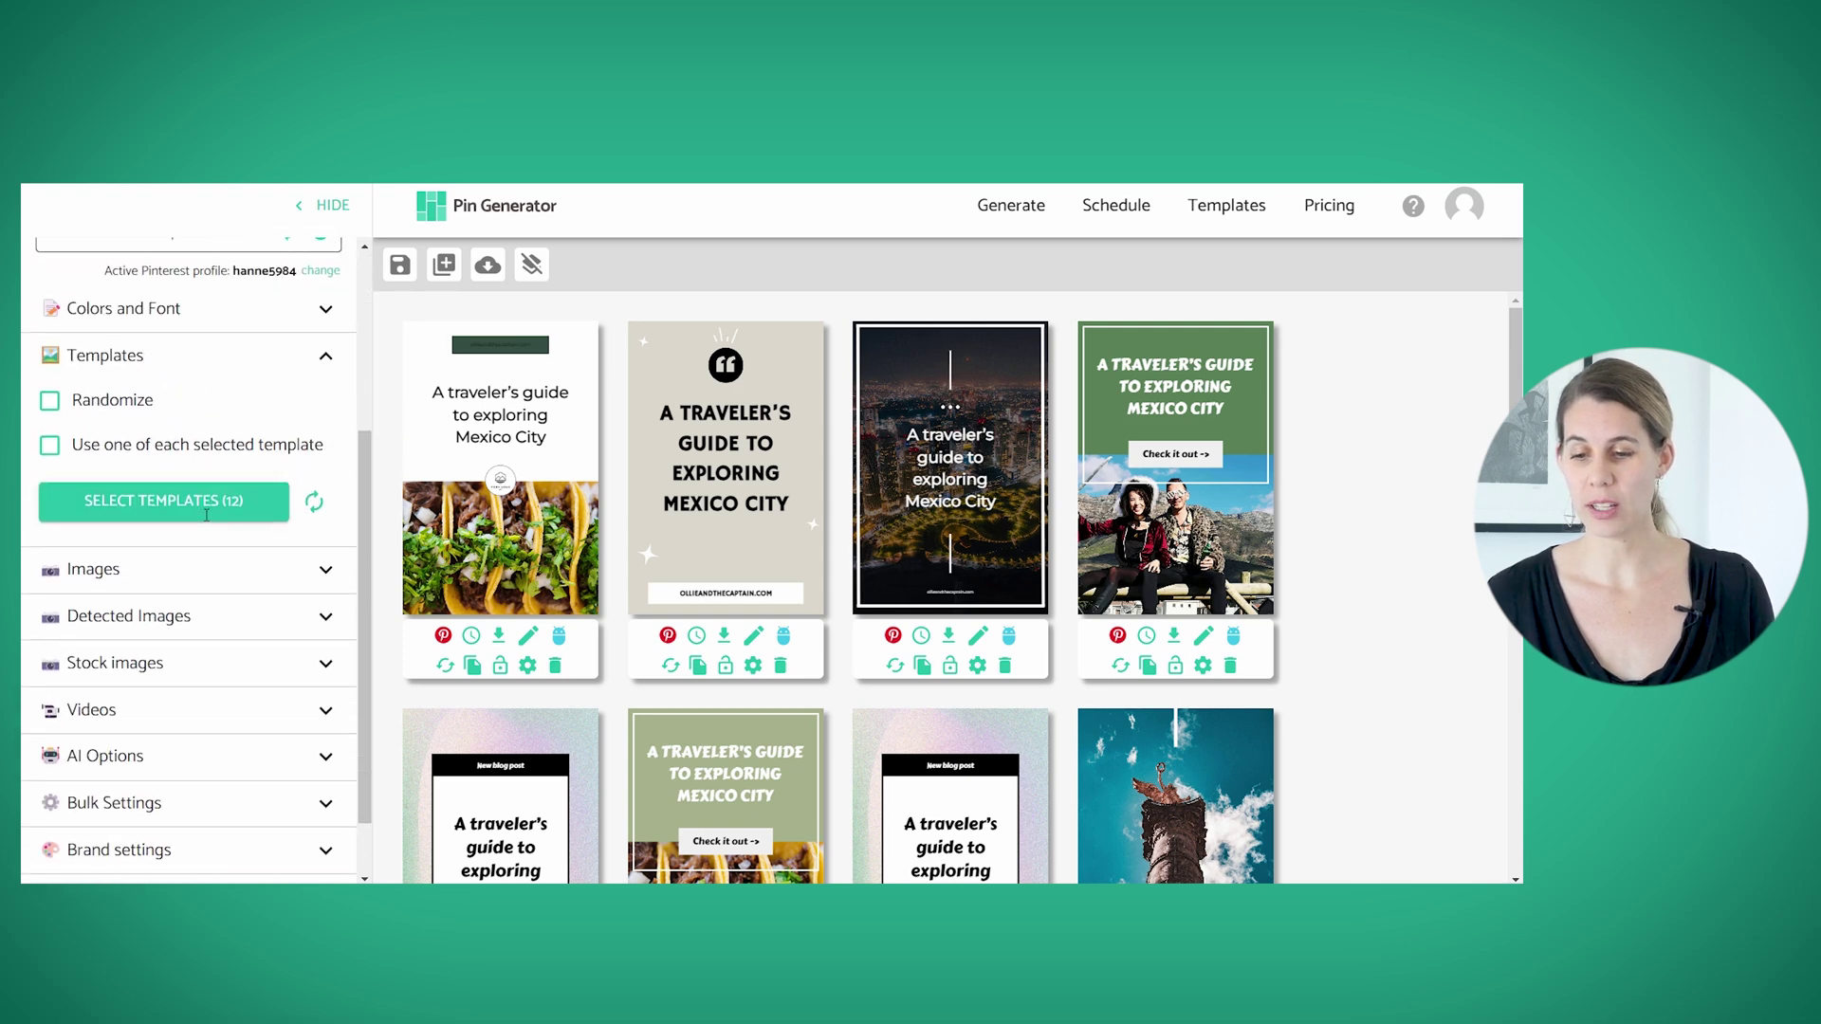
left_click(324, 678)
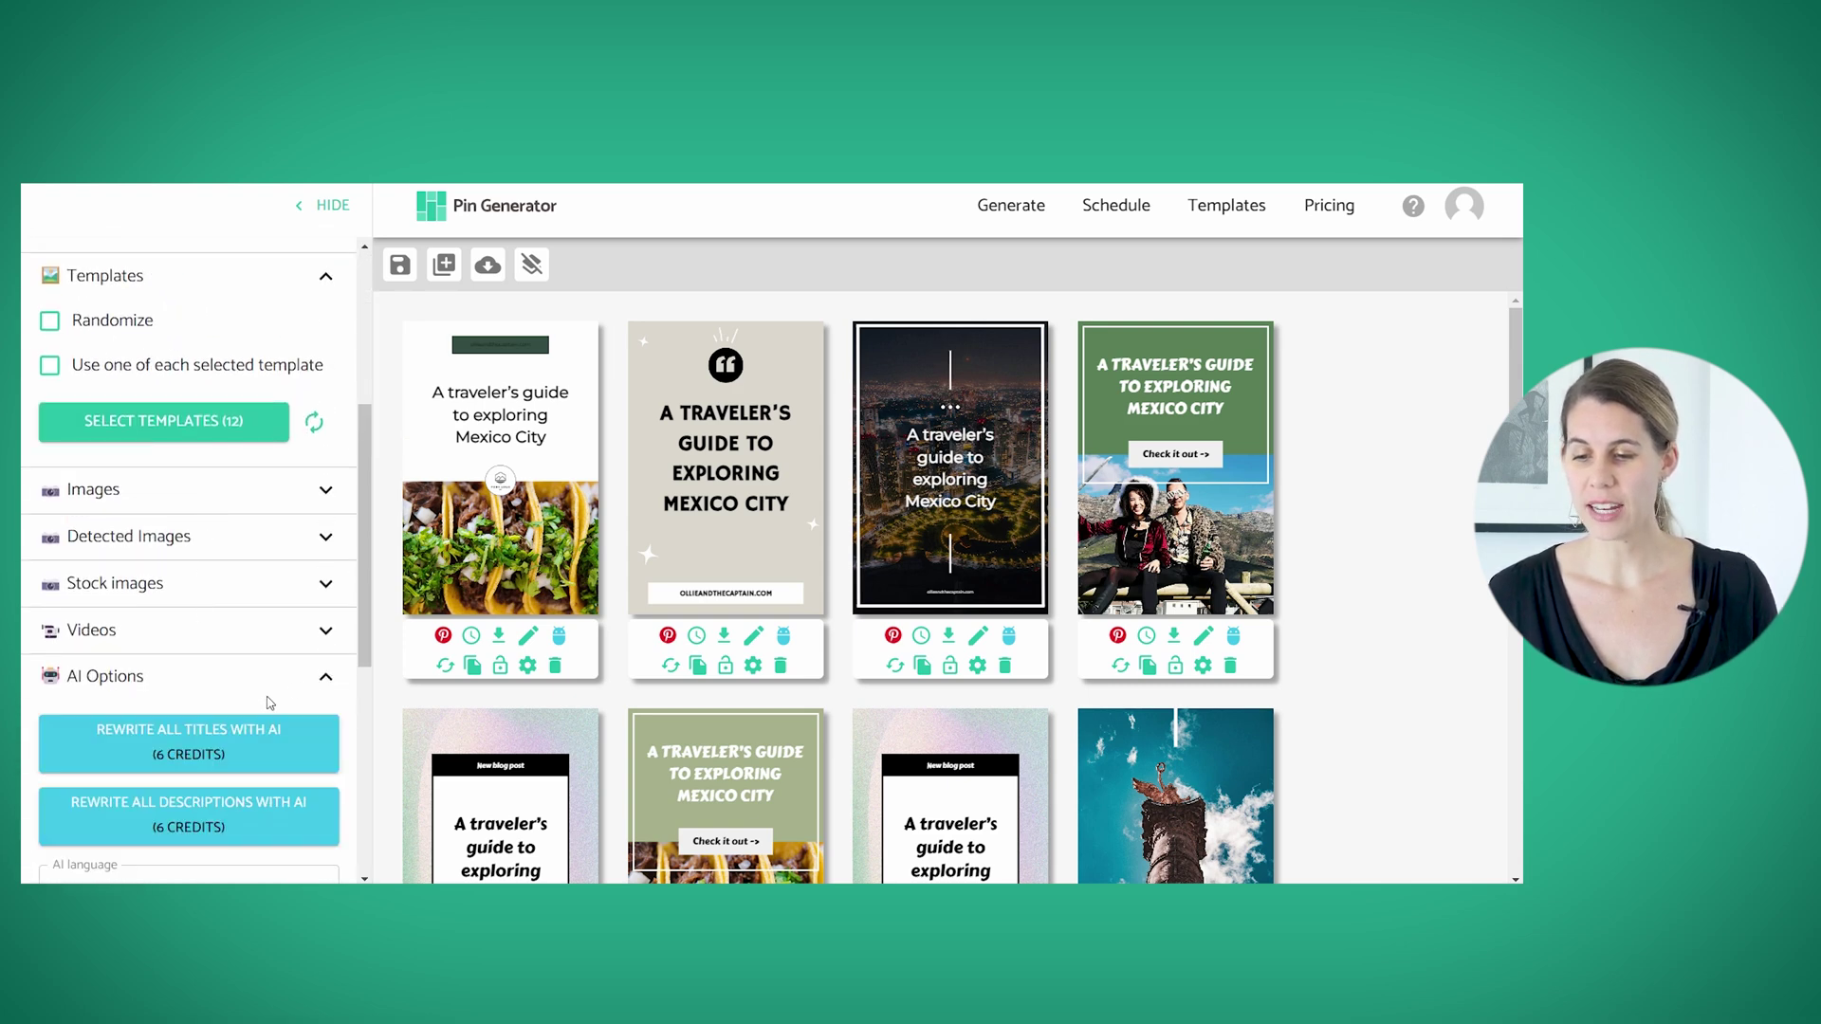
left_click(182, 758)
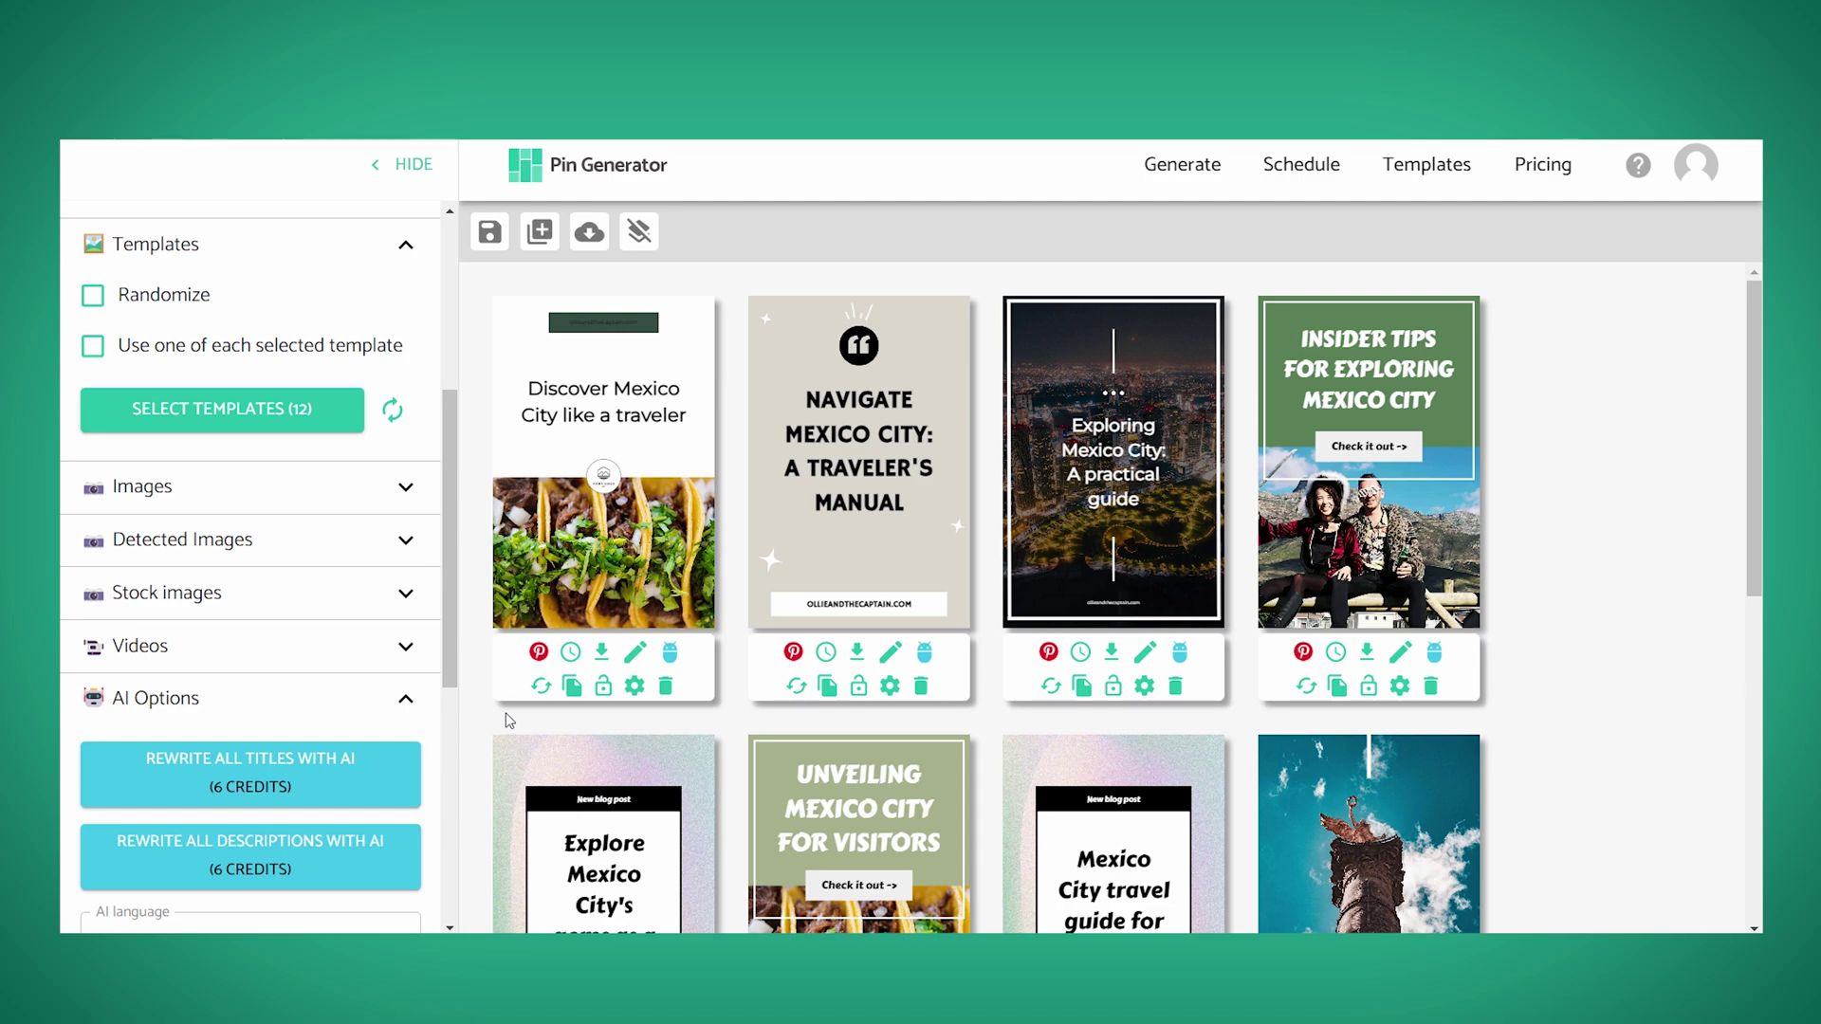
Open the first pin's edit dialog and select its title.
left_click(642, 655)
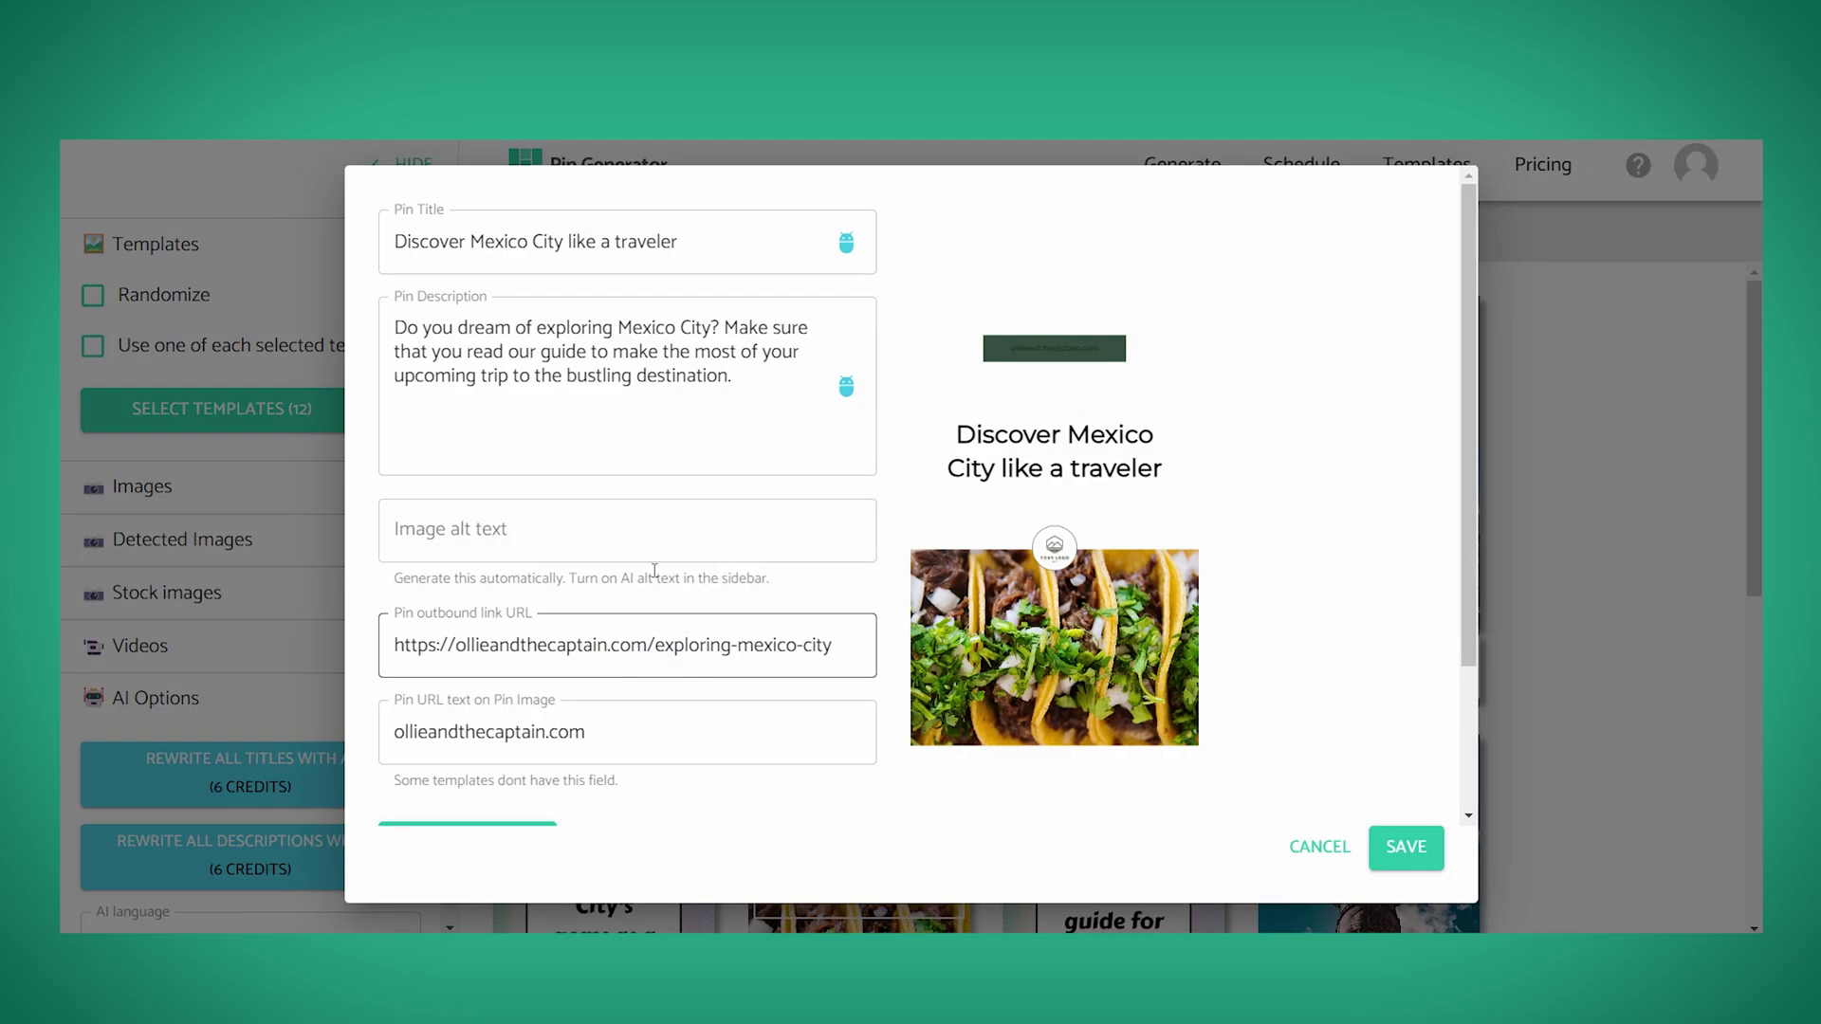
left_click(699, 244)
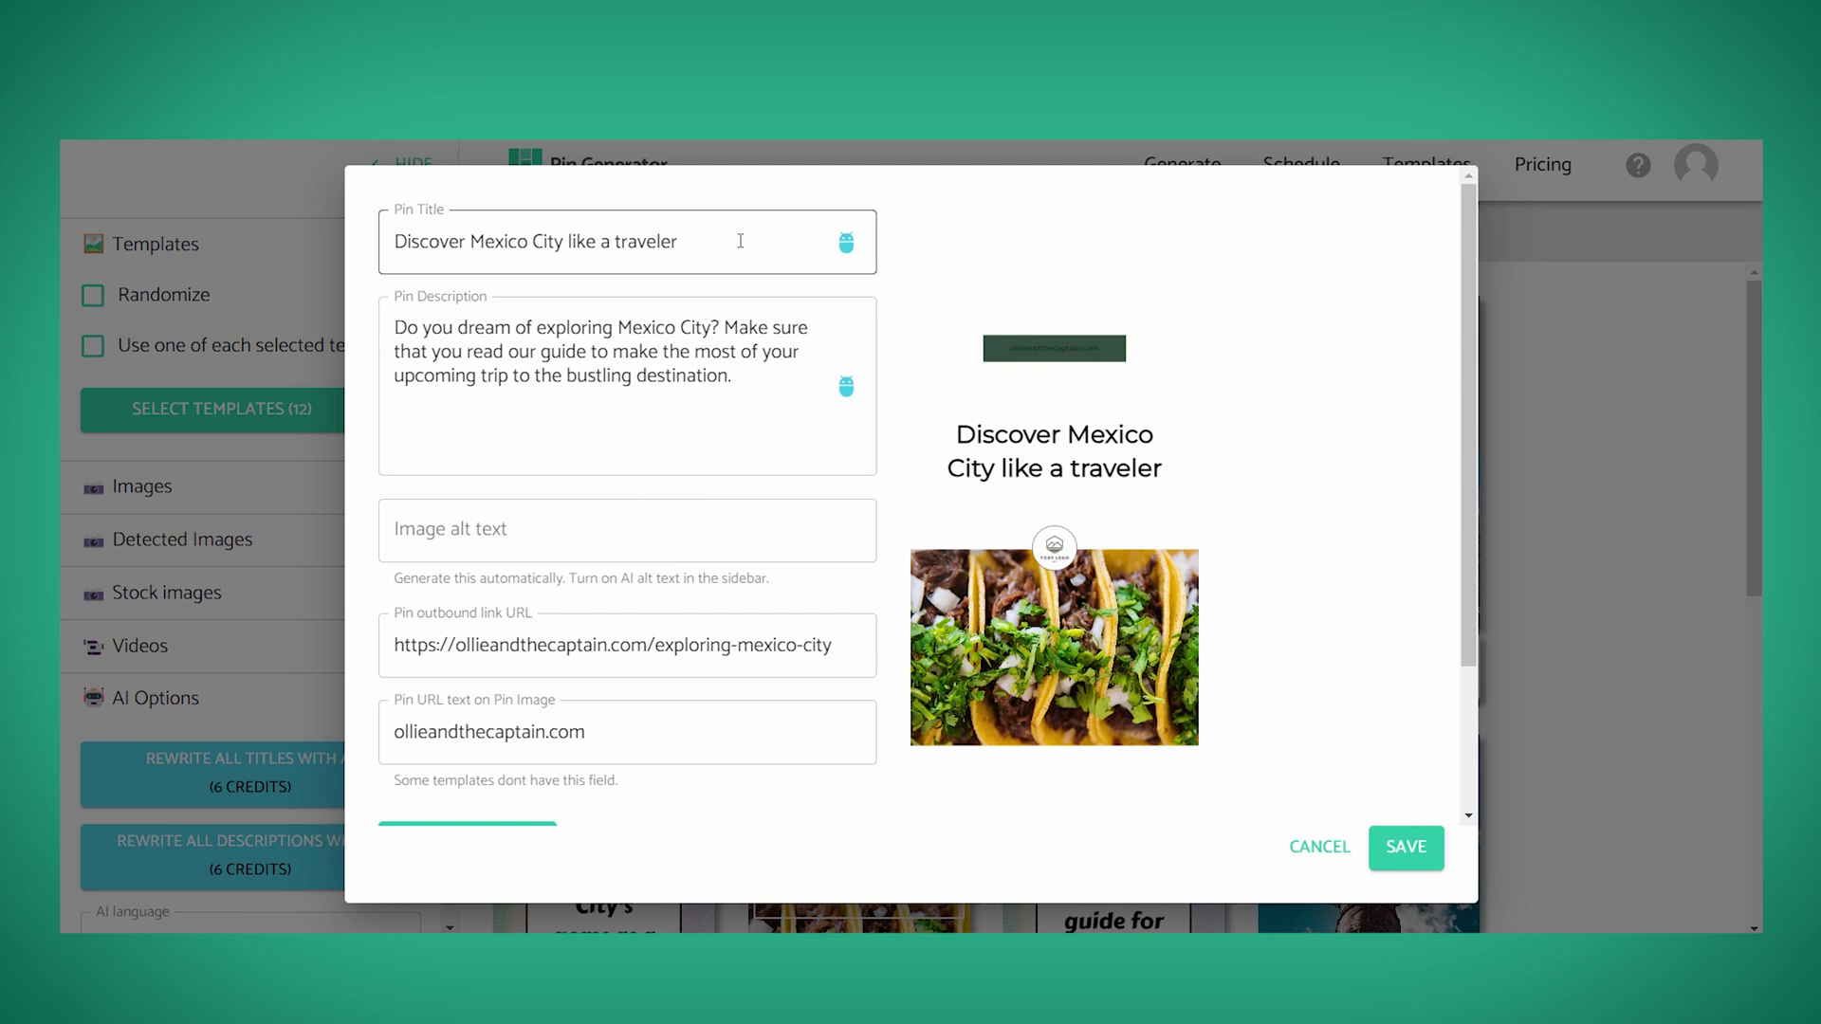
left_click(958, 409)
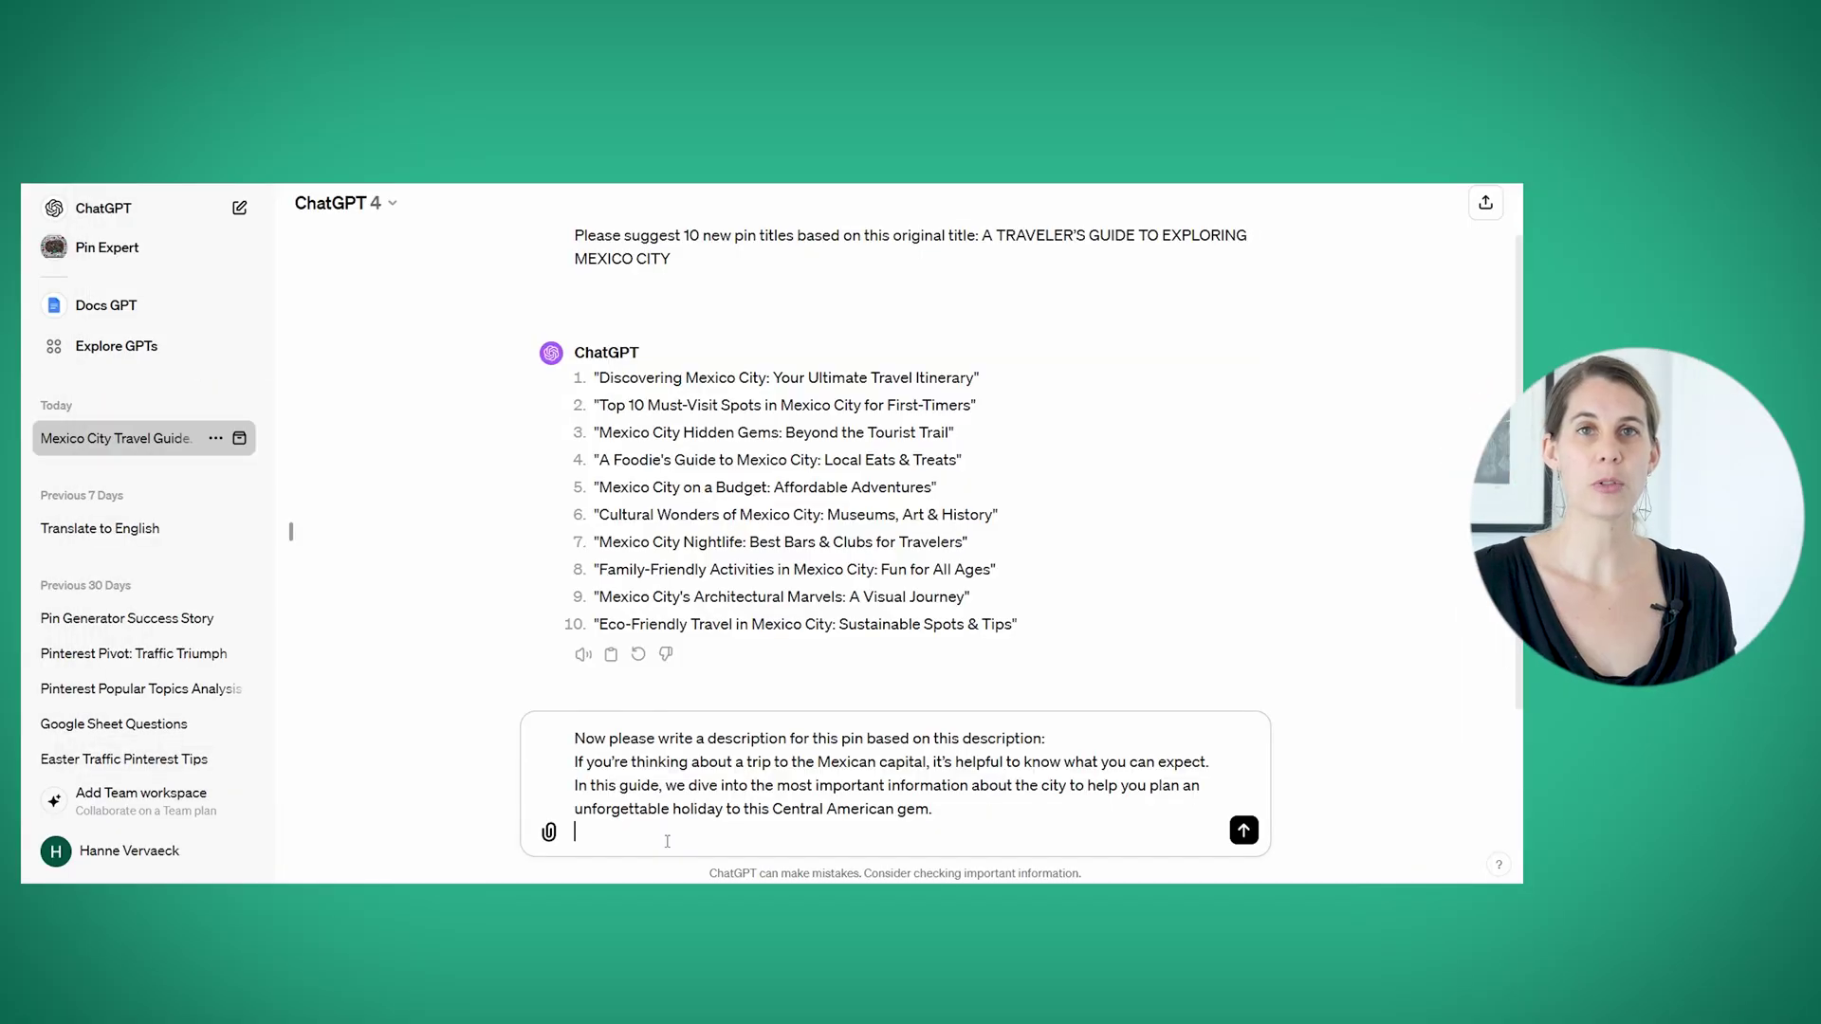
Send ChatGPT the request for a new pin description based on the original Mexico City guide description.
key("Return")
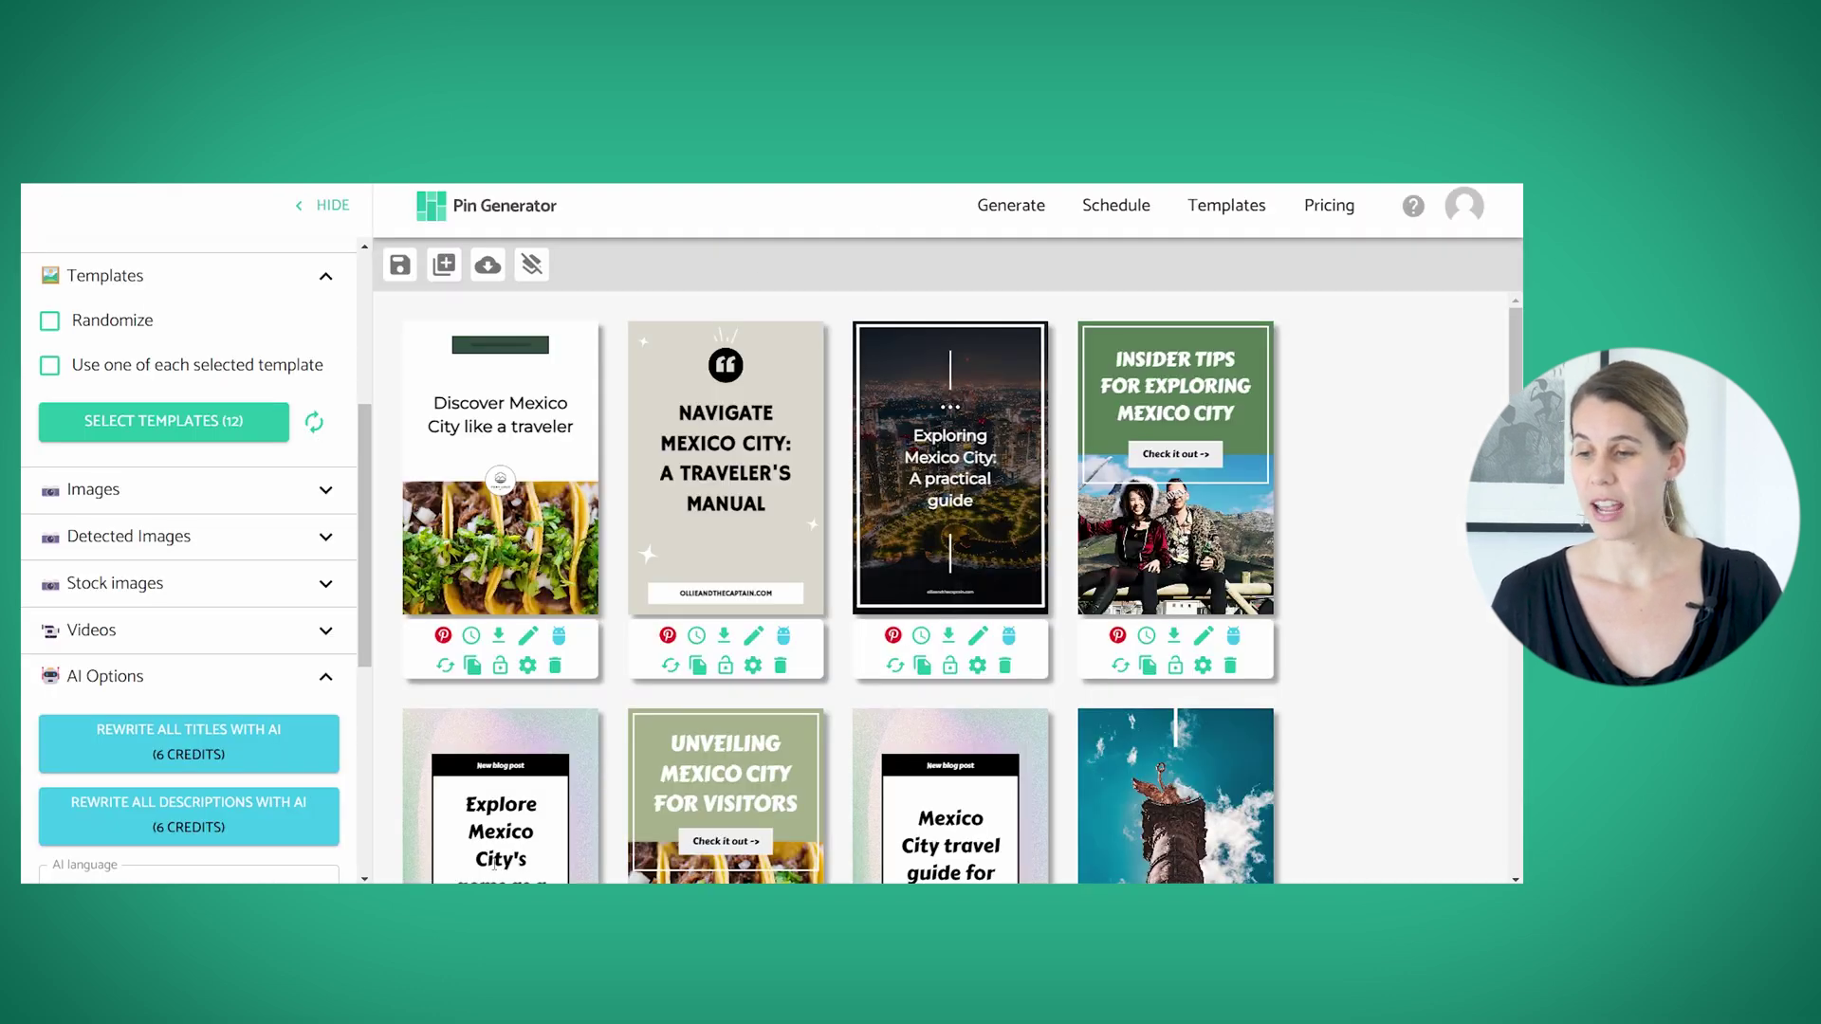
Give the Navigate Mexico City pin an AI-written description and save it.
left_click(754, 636)
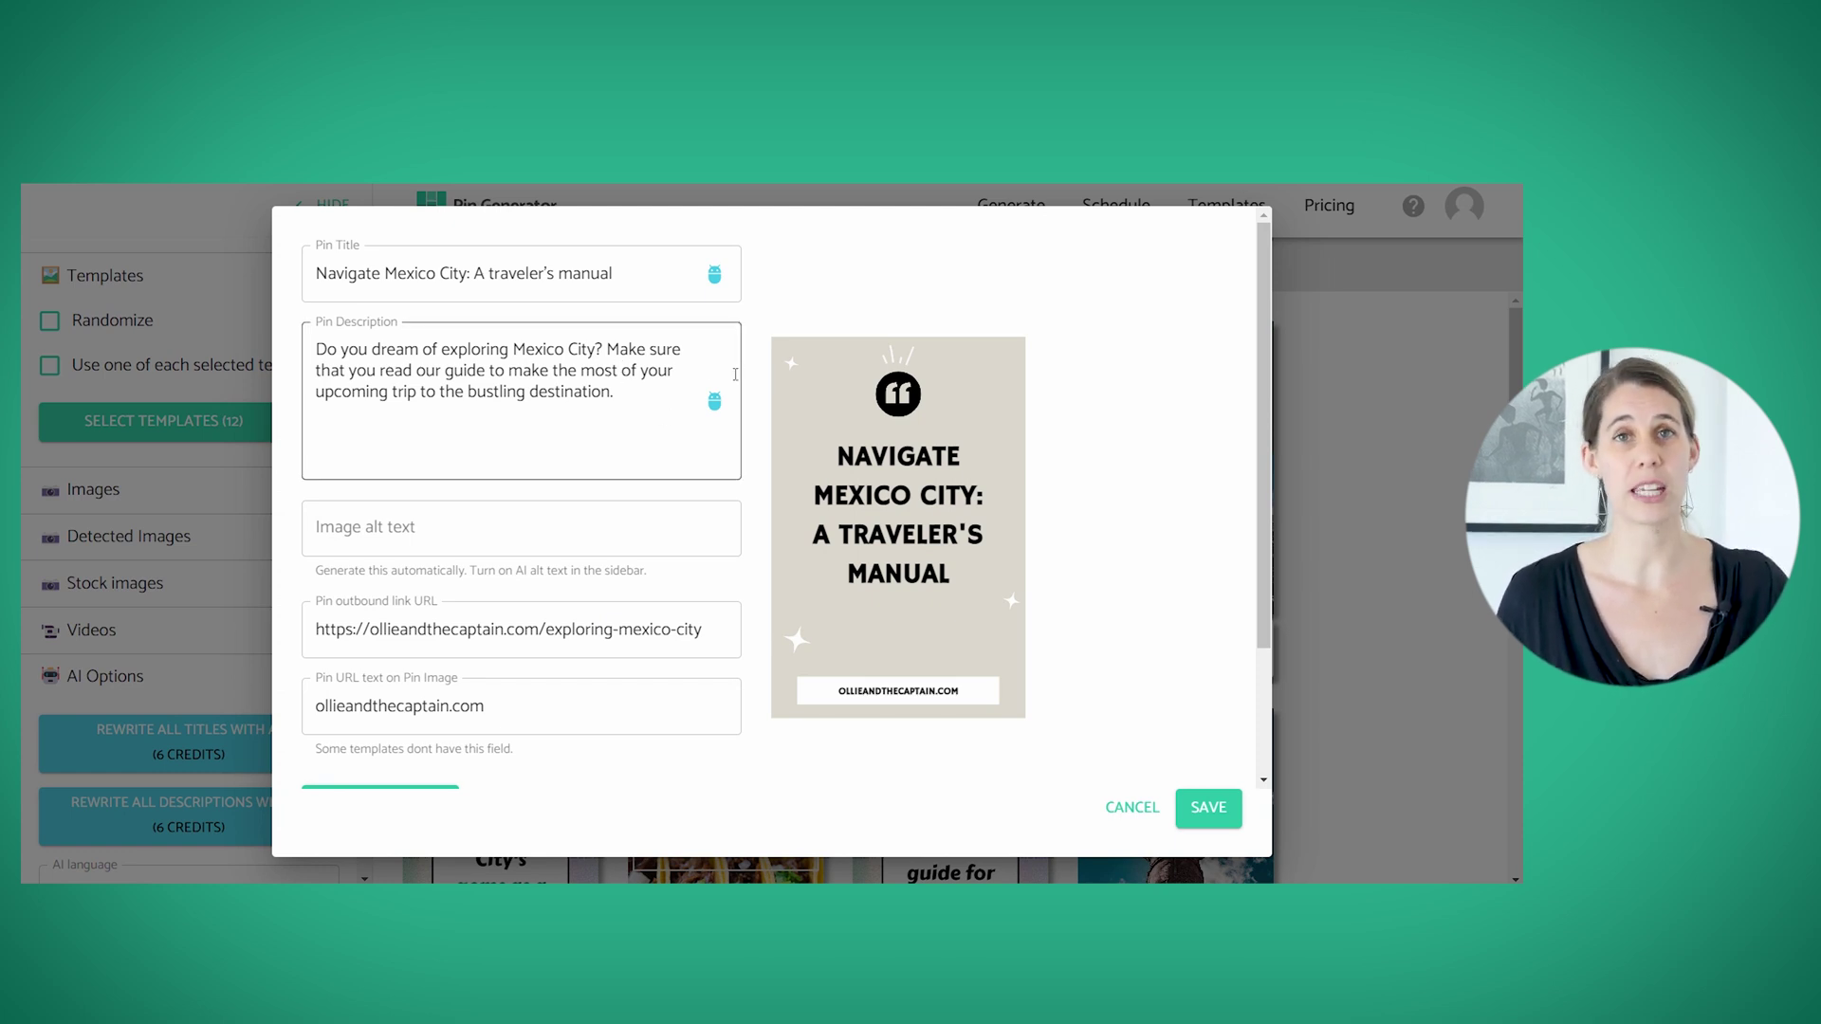
left_click(718, 405)
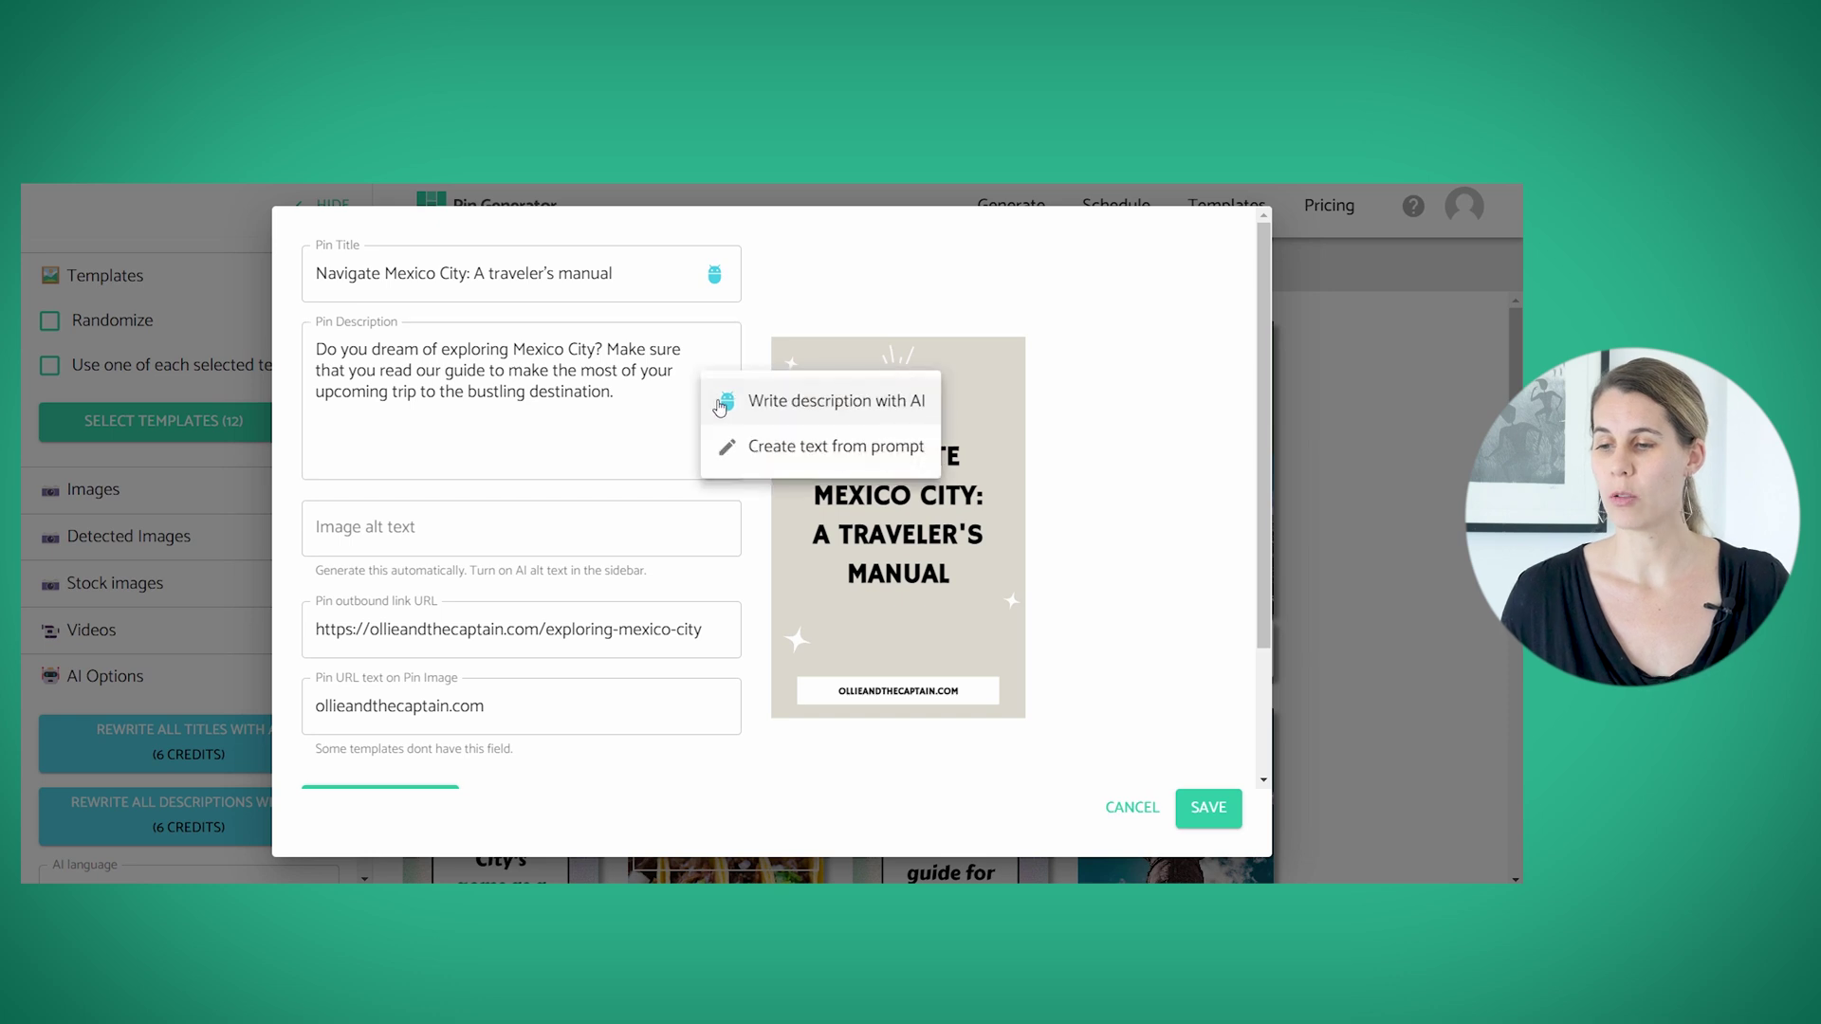
left_click(749, 407)
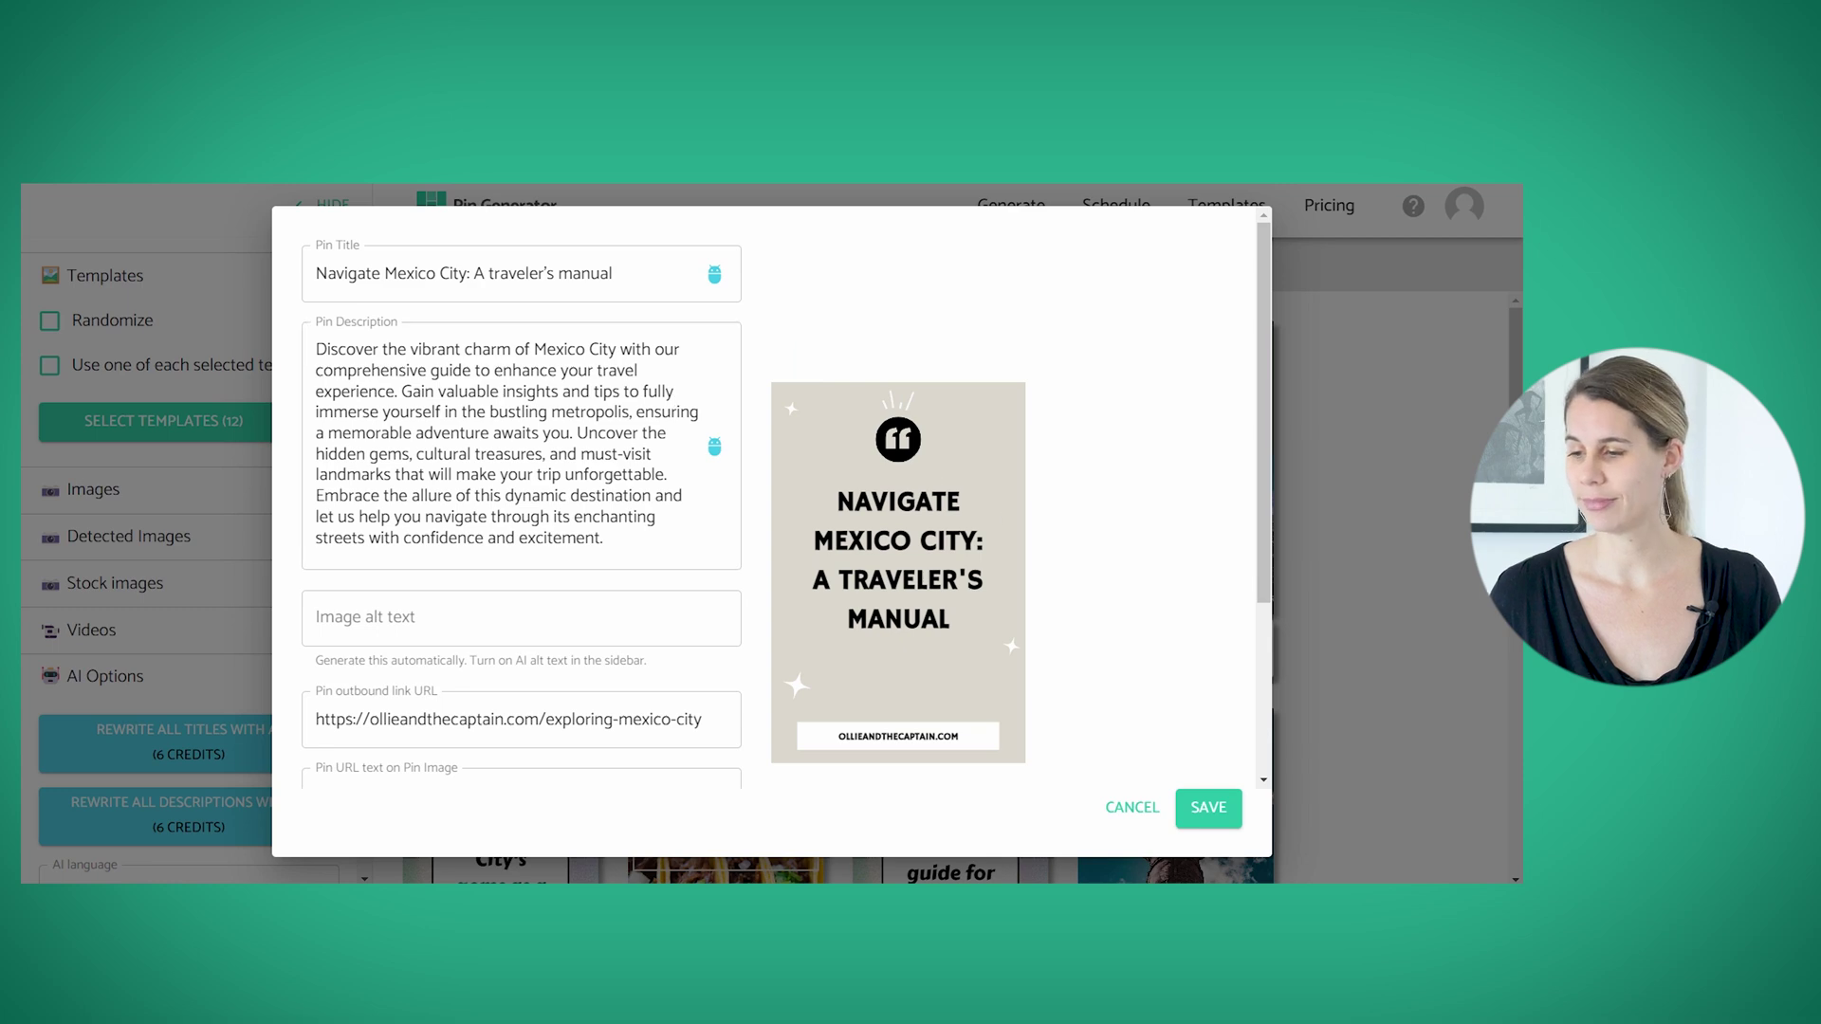
left_click(1224, 819)
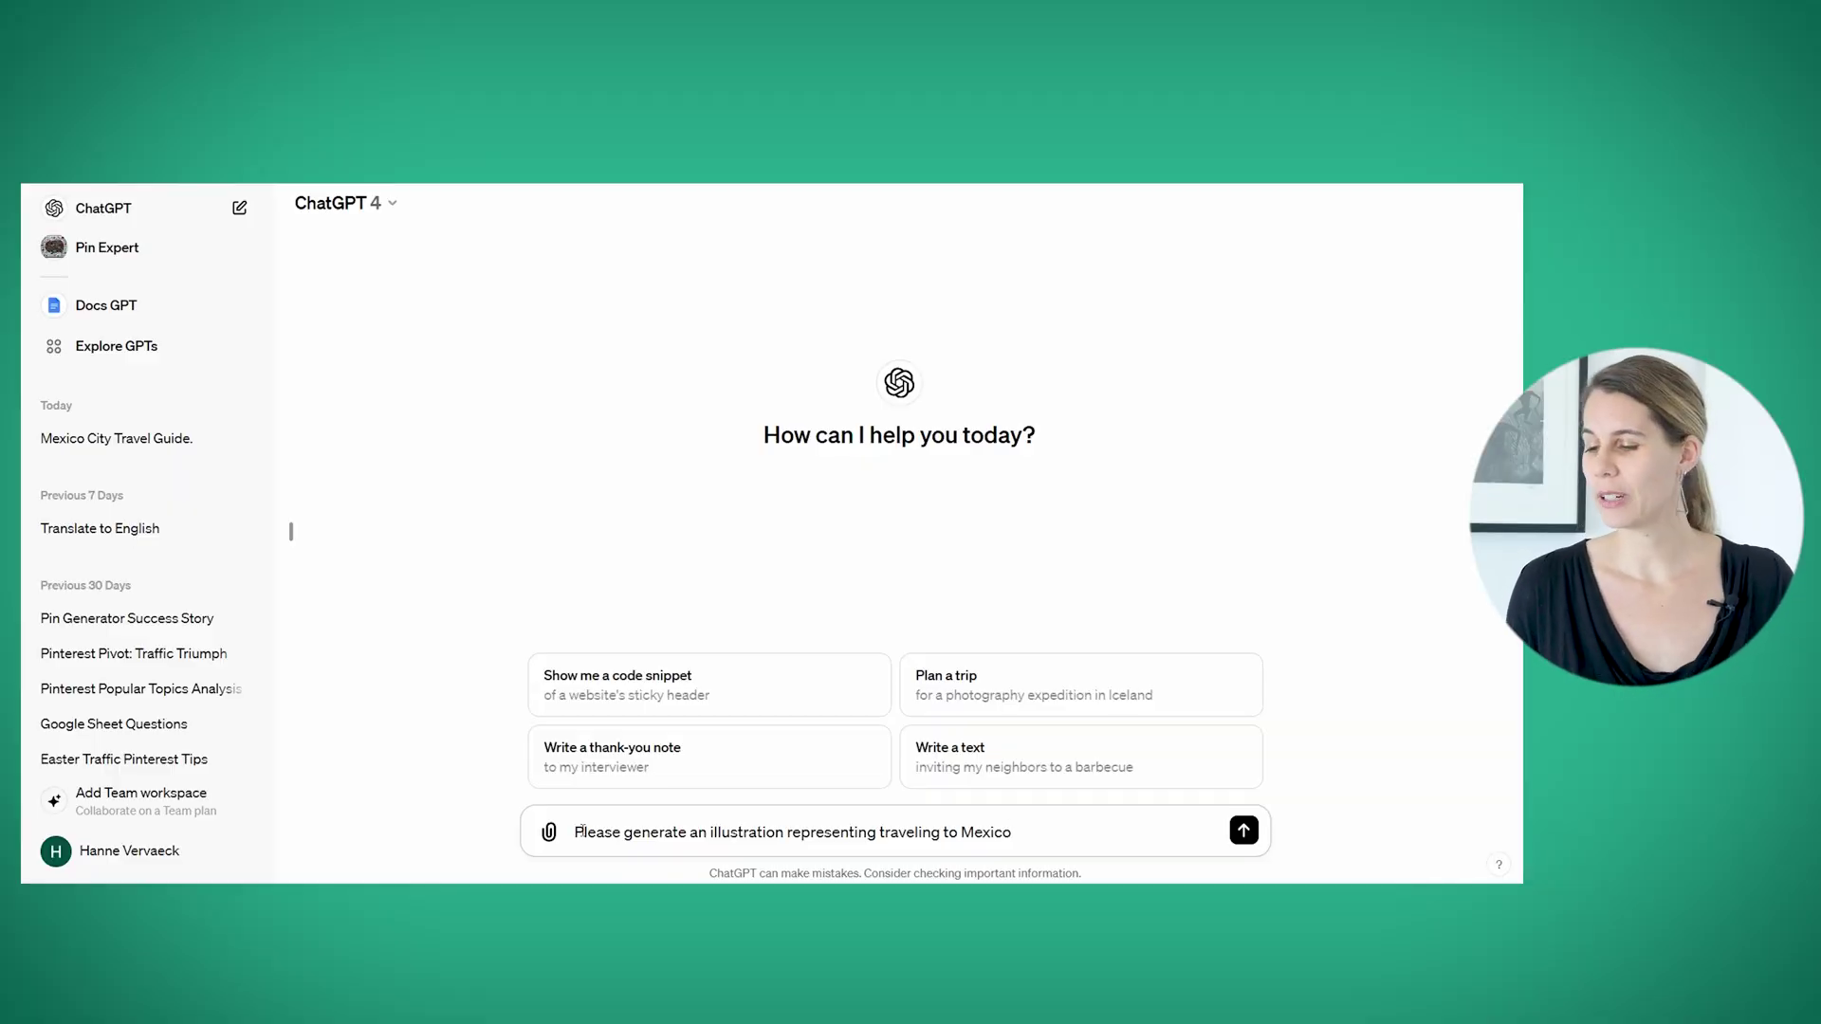
Generate a colourful Mexico travel illustration in ChatGPT and download it.
key("Return")
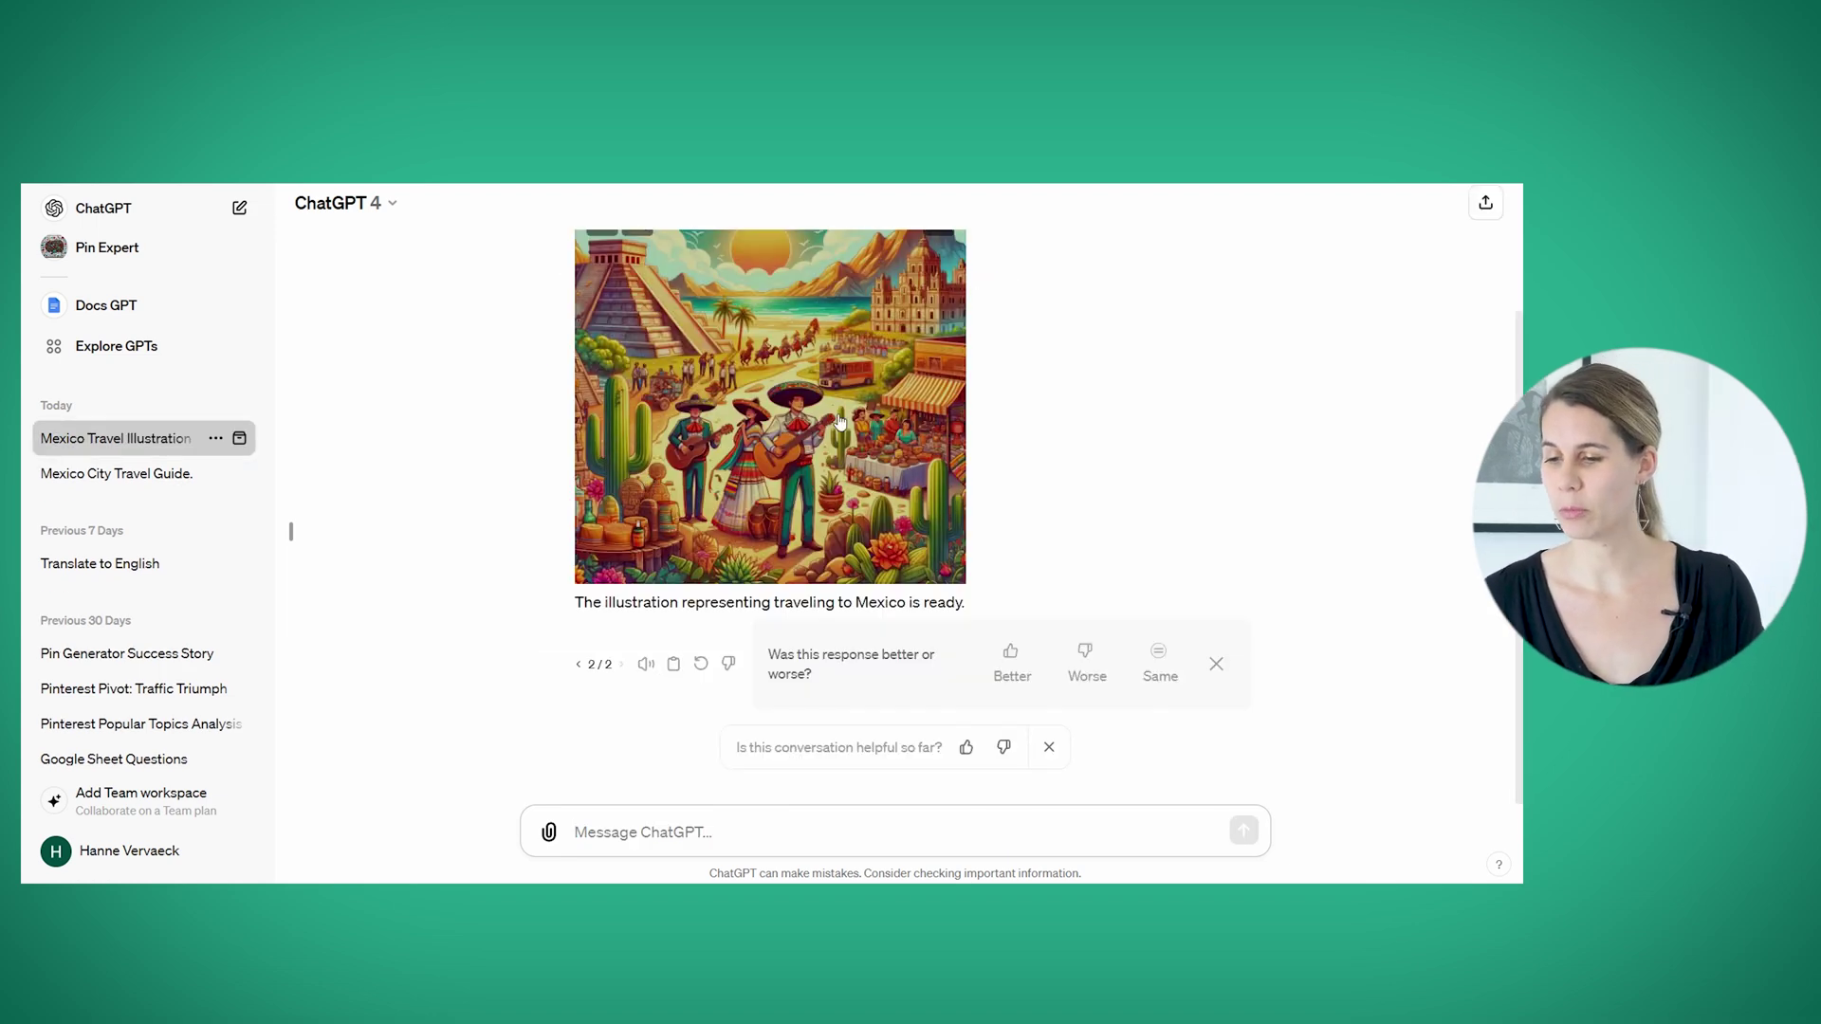
left_click(783, 534)
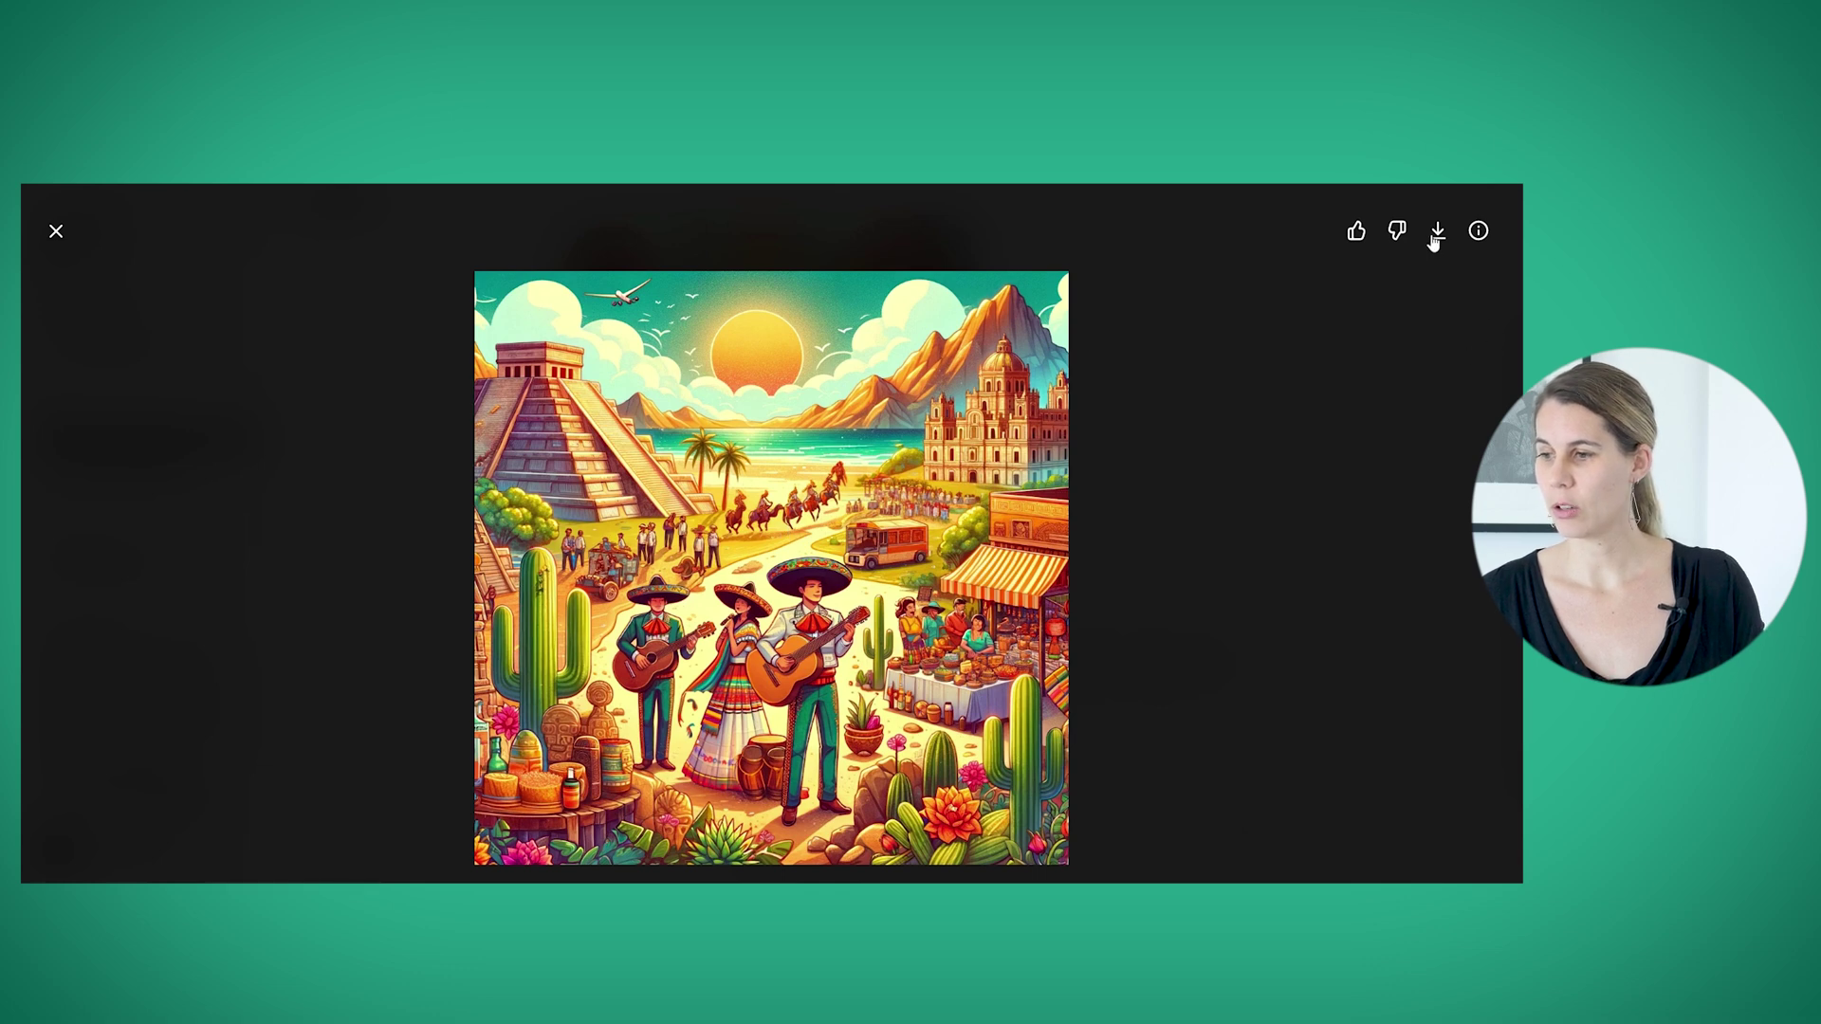
left_click(1432, 237)
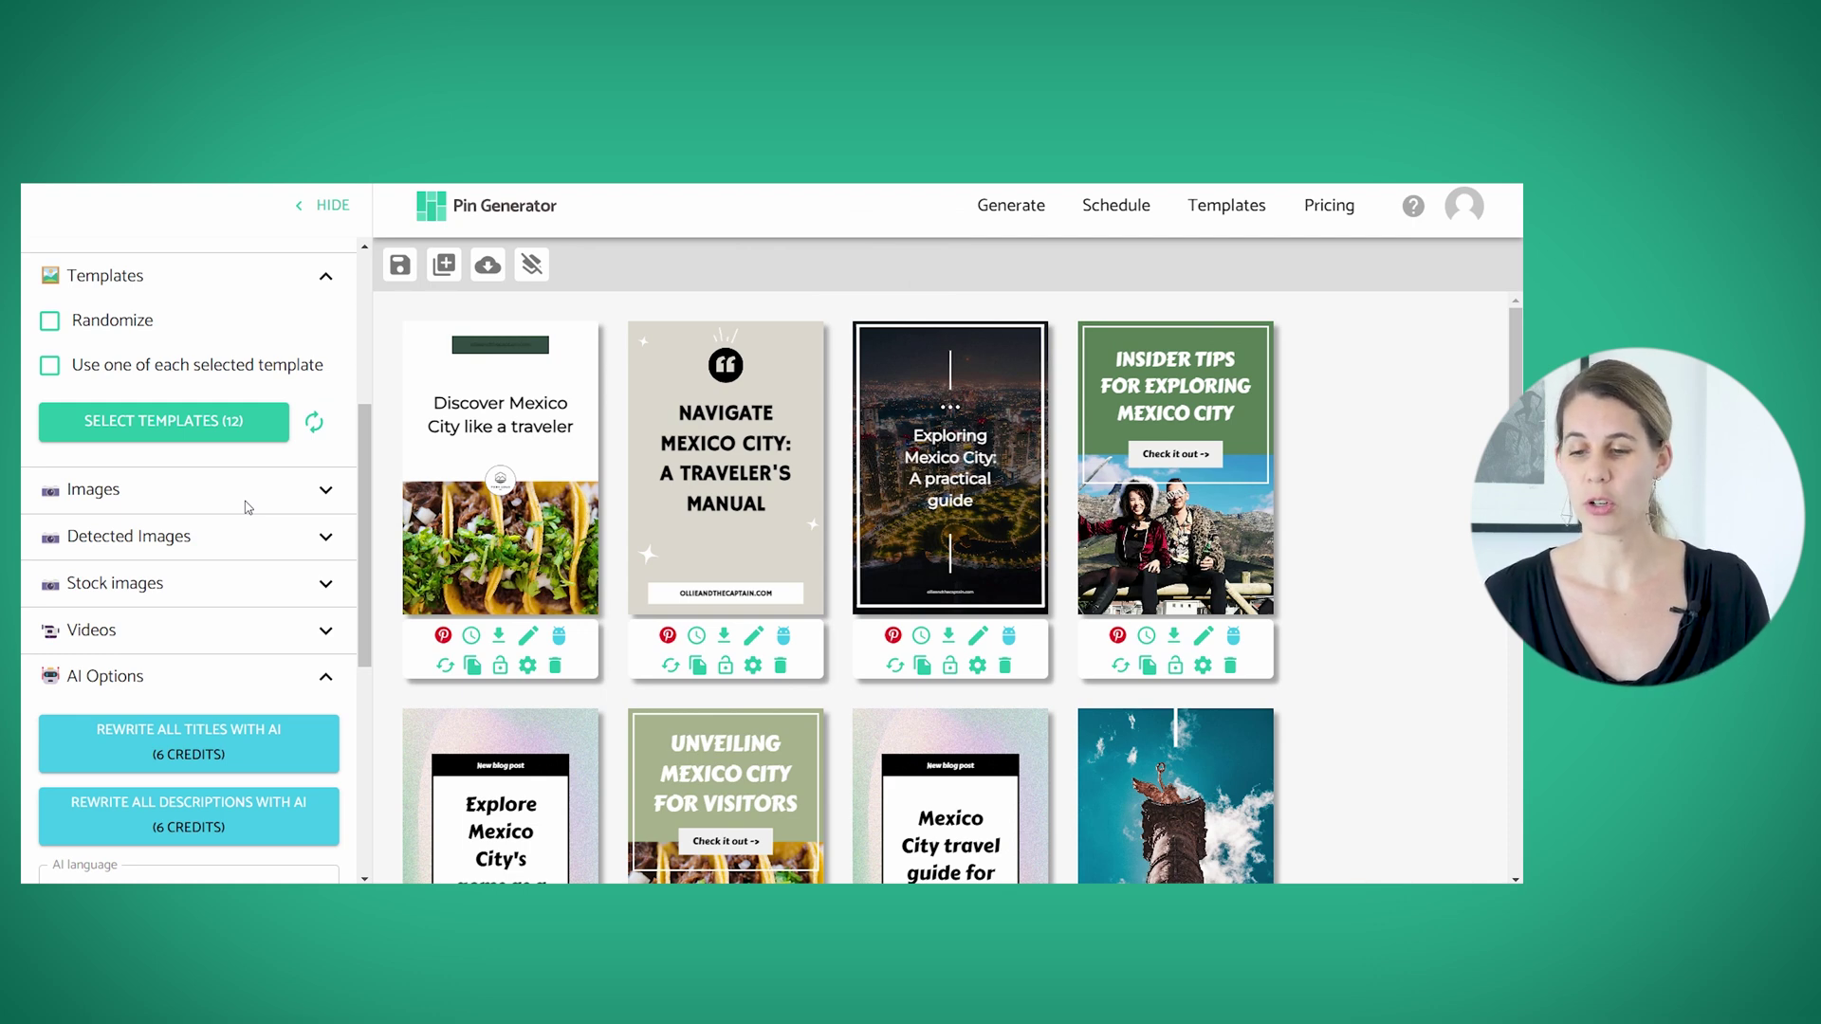
Upload the DALL-E Mexico illustration and place it on the Unveiling Mexico City for Visitors pin.
scroll(247, 507, "up", 2)
scroll(245, 508, "down", 2)
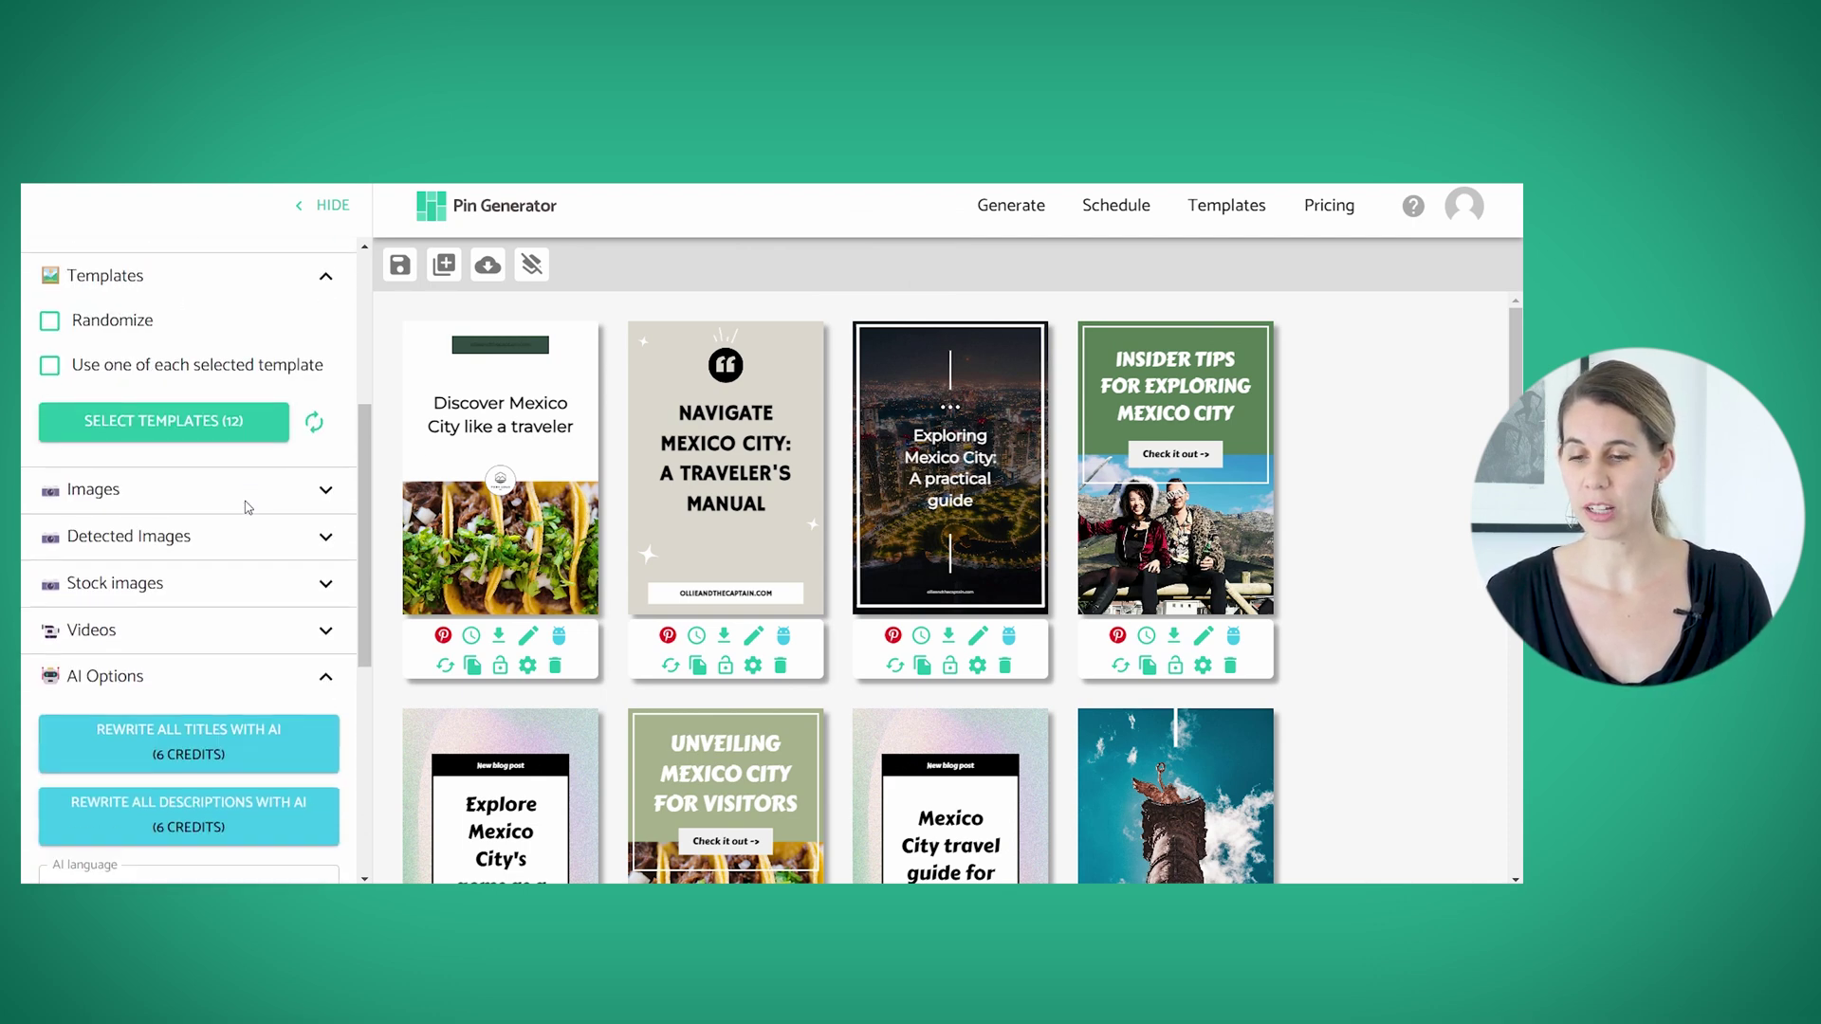
left_click(325, 492)
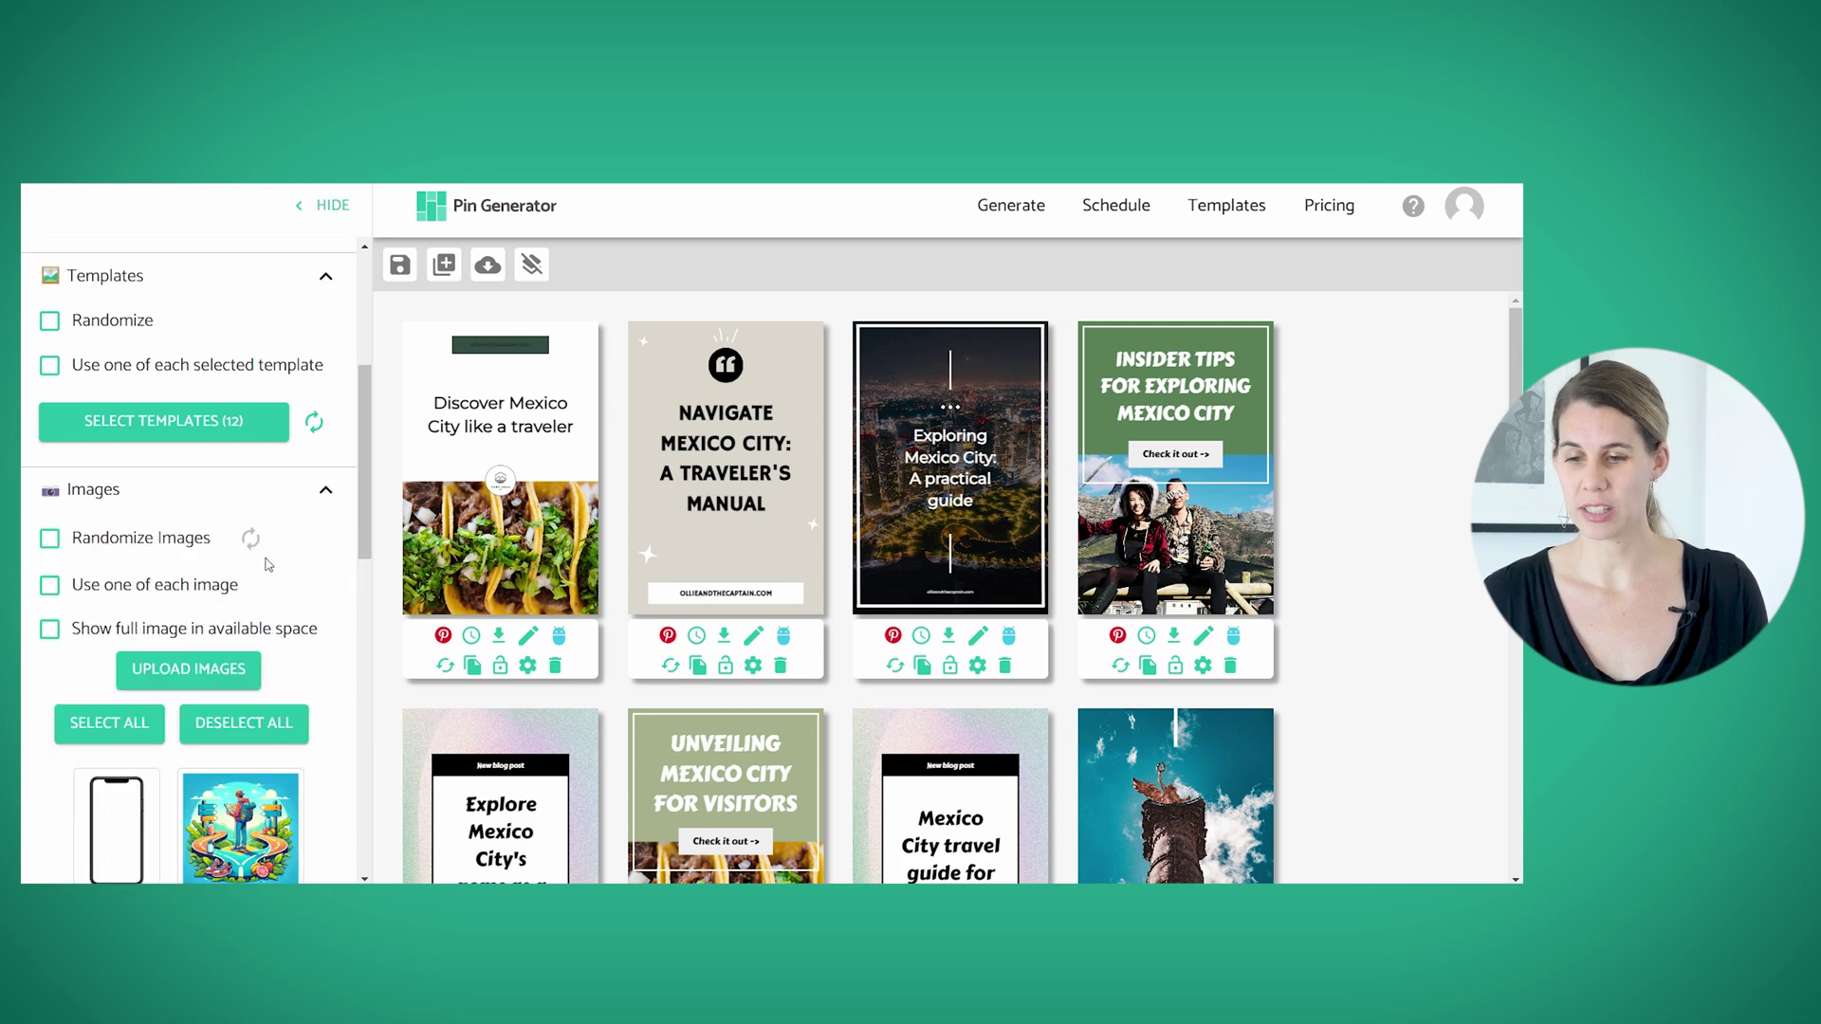
scroll(265, 560, "down", 3)
left_click(195, 473)
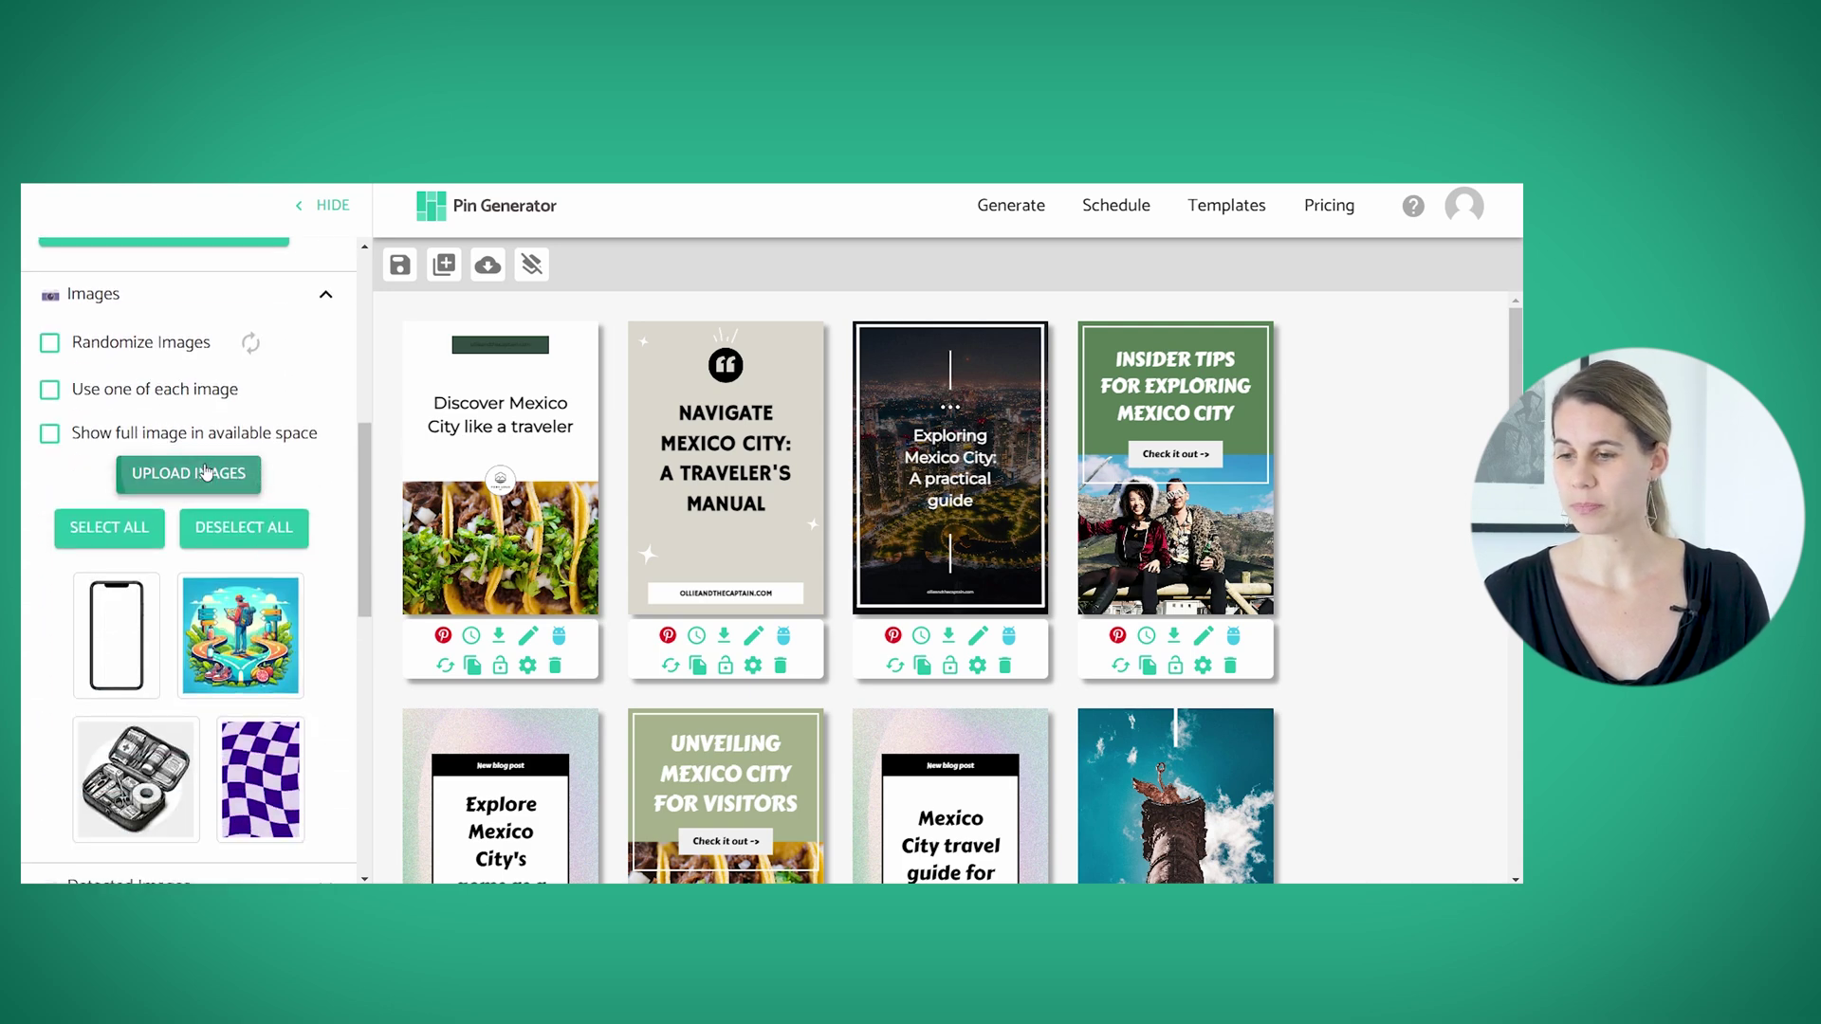
left_click(415, 410)
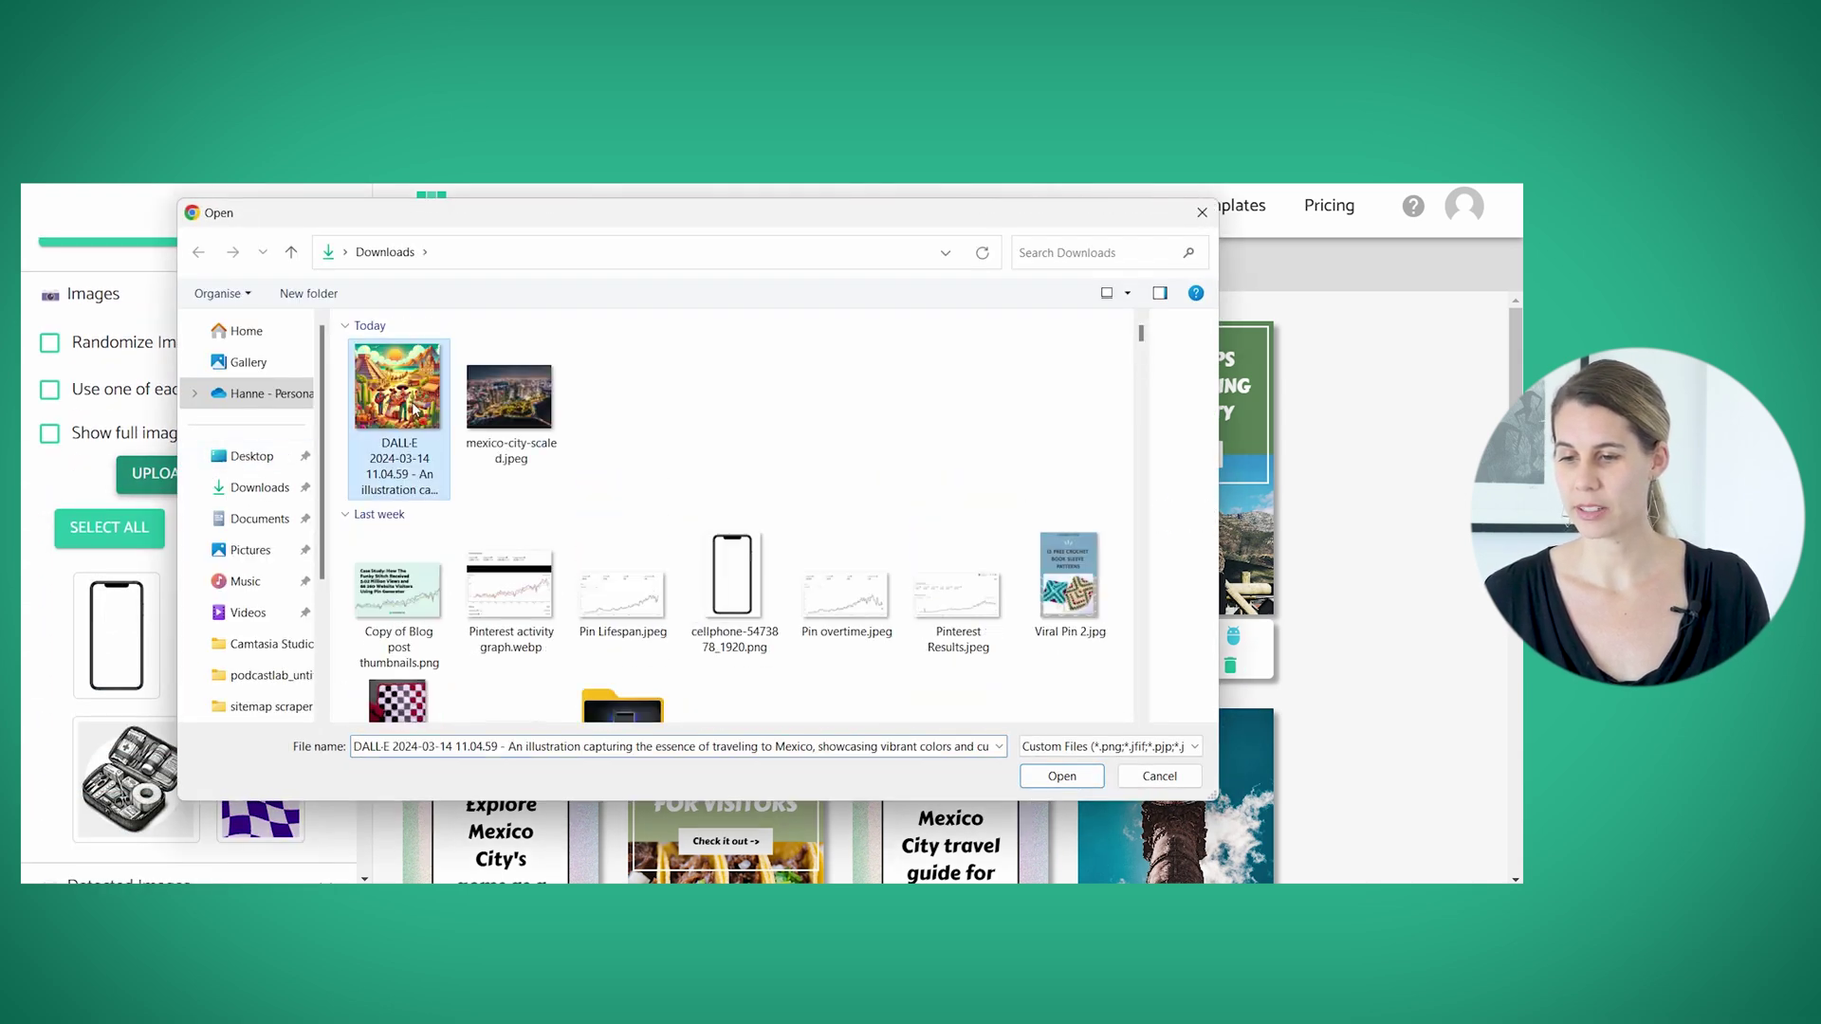
left_click(1048, 780)
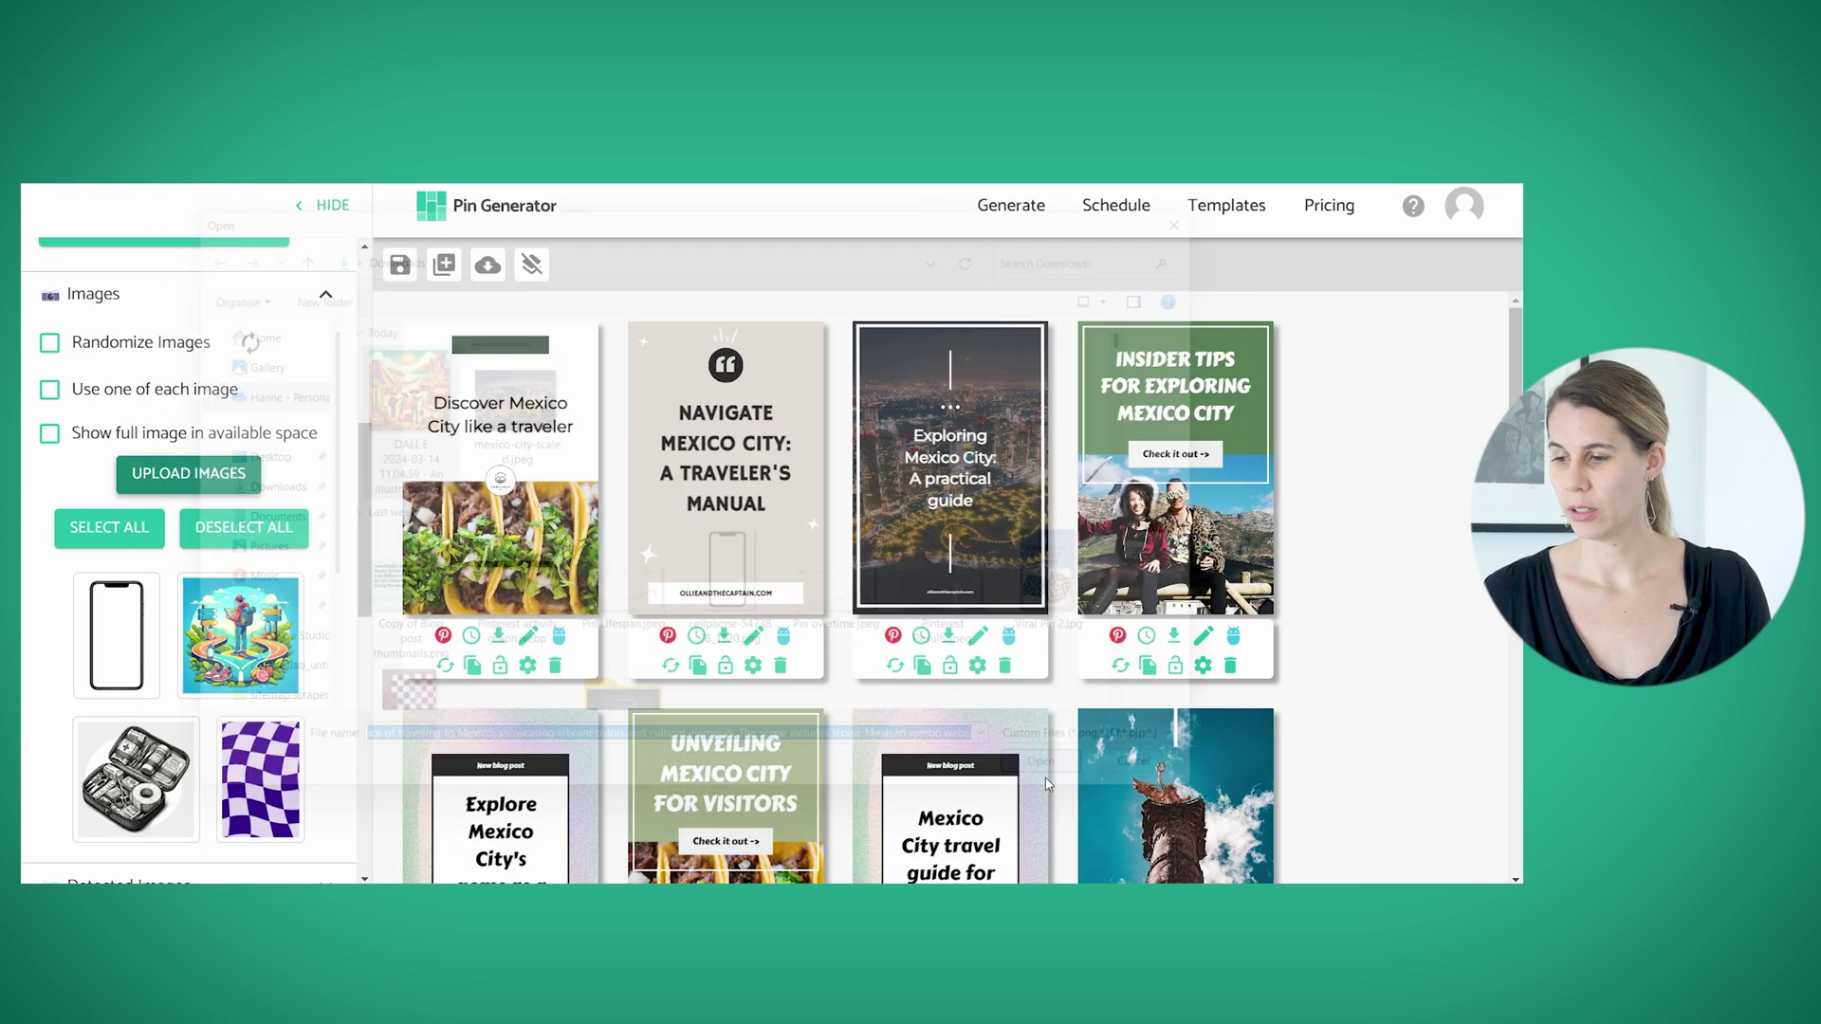
scroll(1049, 784, "down", 3)
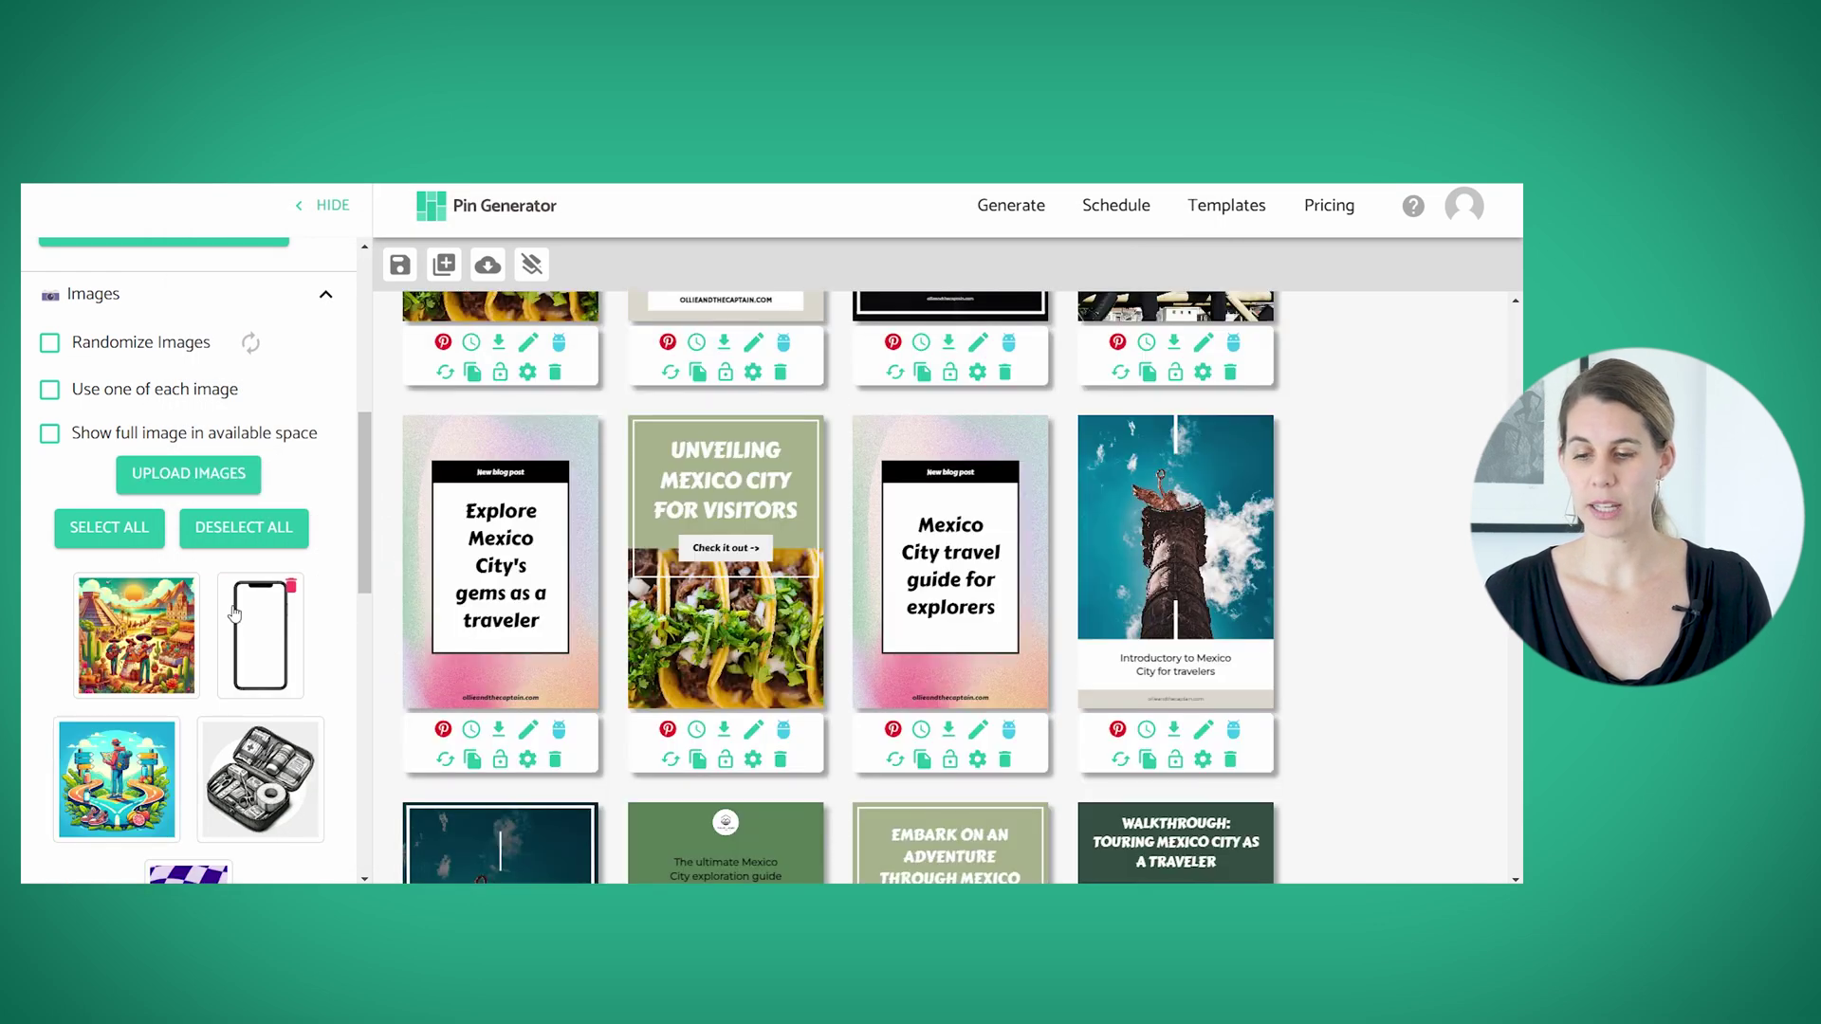
left_click_drag(120, 628, 664, 633)
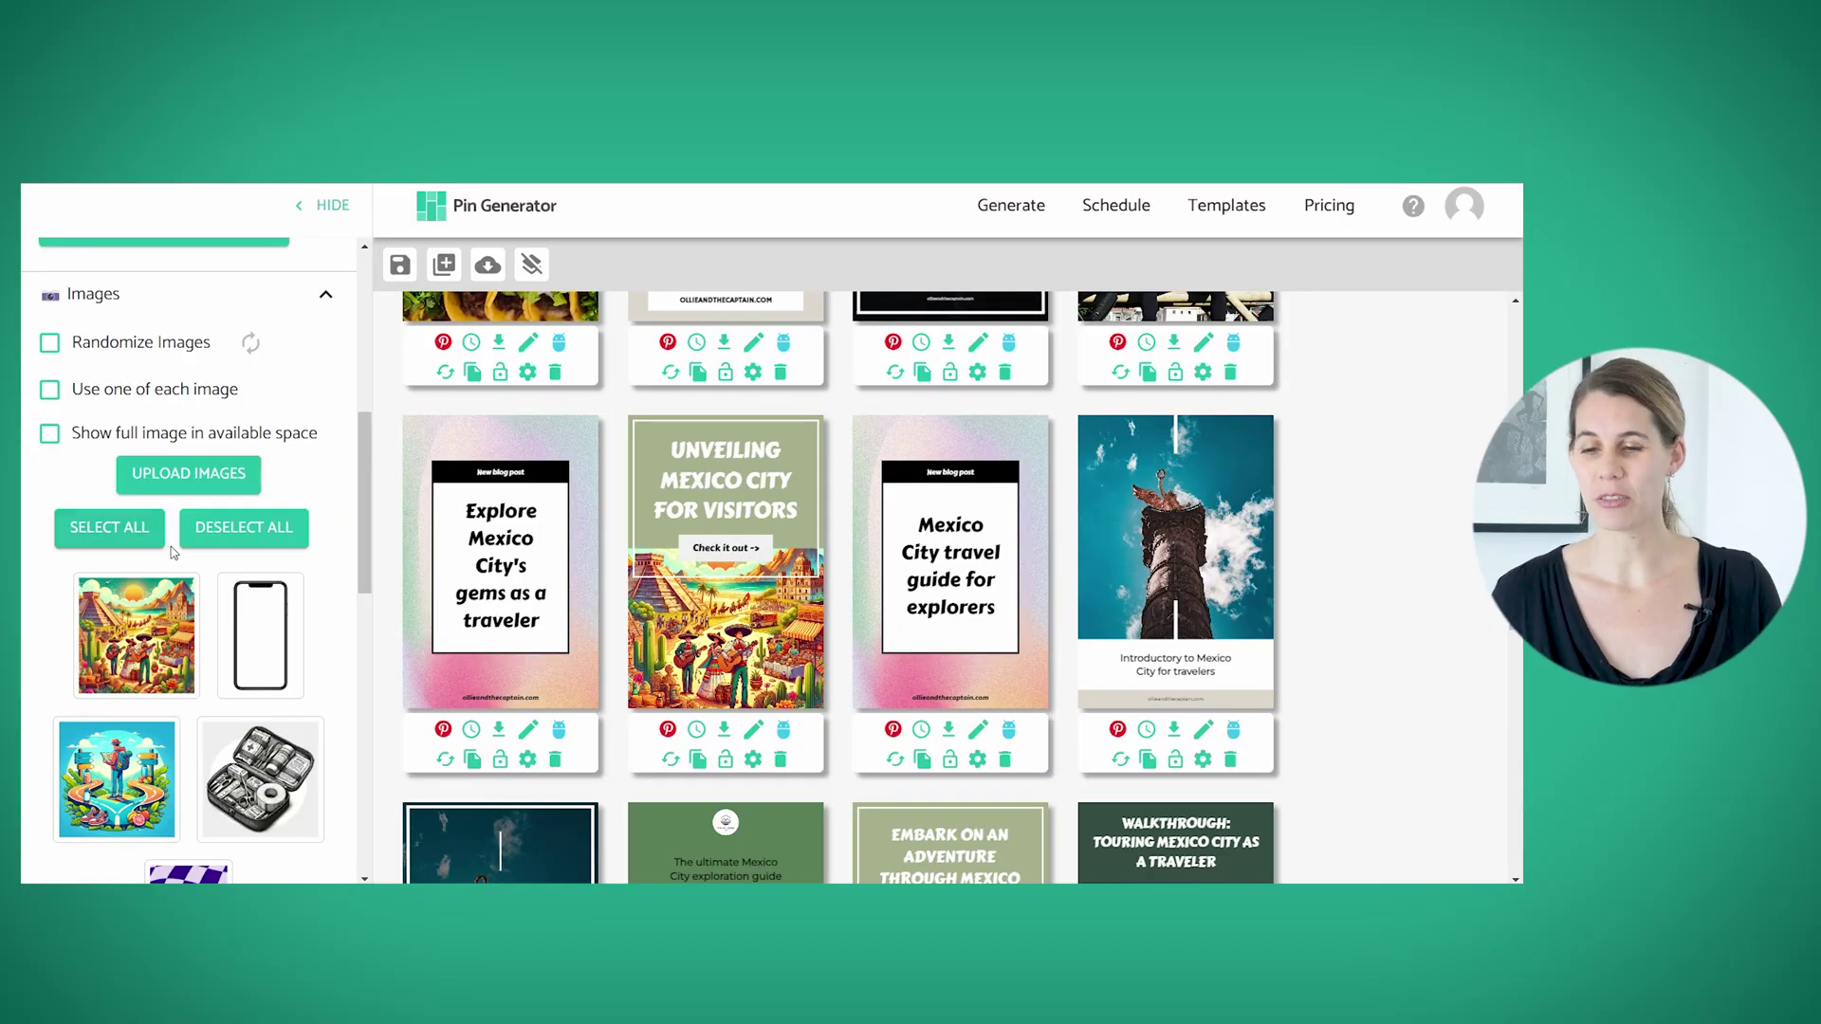
Search stock images for 'mexico city' and put an aerial photo on the Discover Mexico City pin.
scroll(169, 554, "down", 6)
scroll(173, 554, "up", 1)
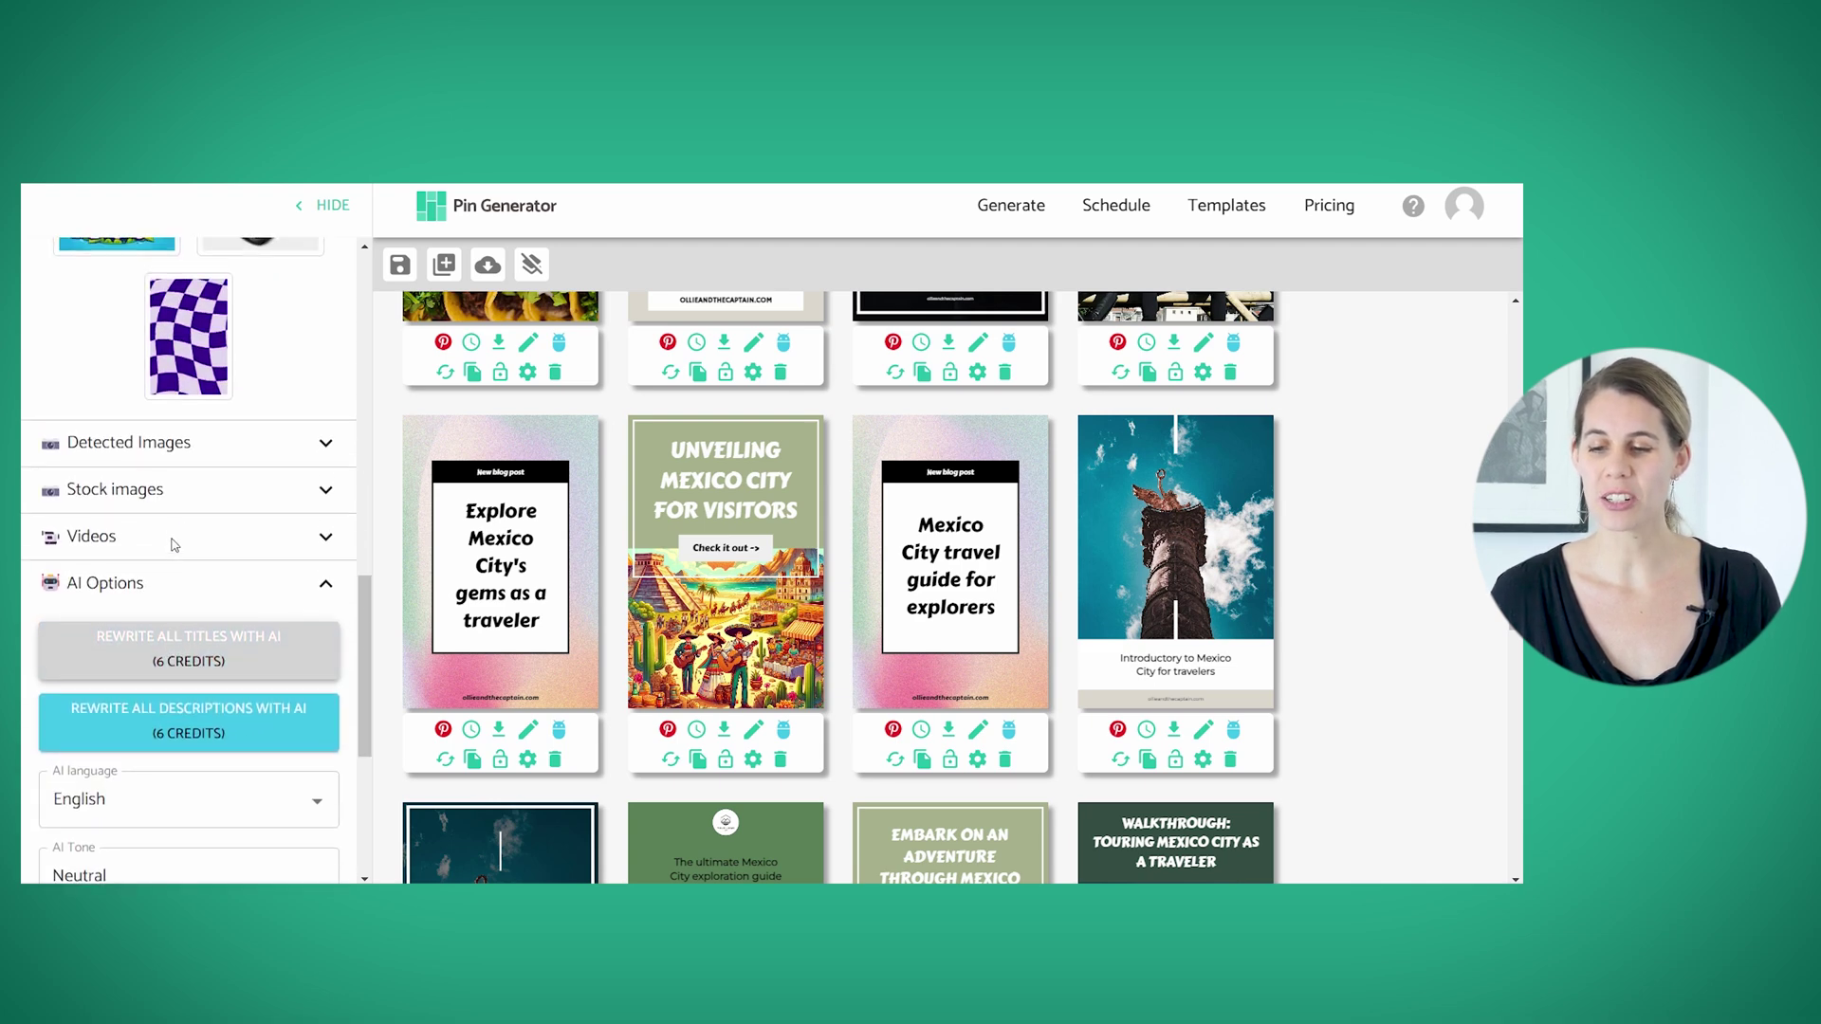
left_click(175, 500)
left_click(176, 541)
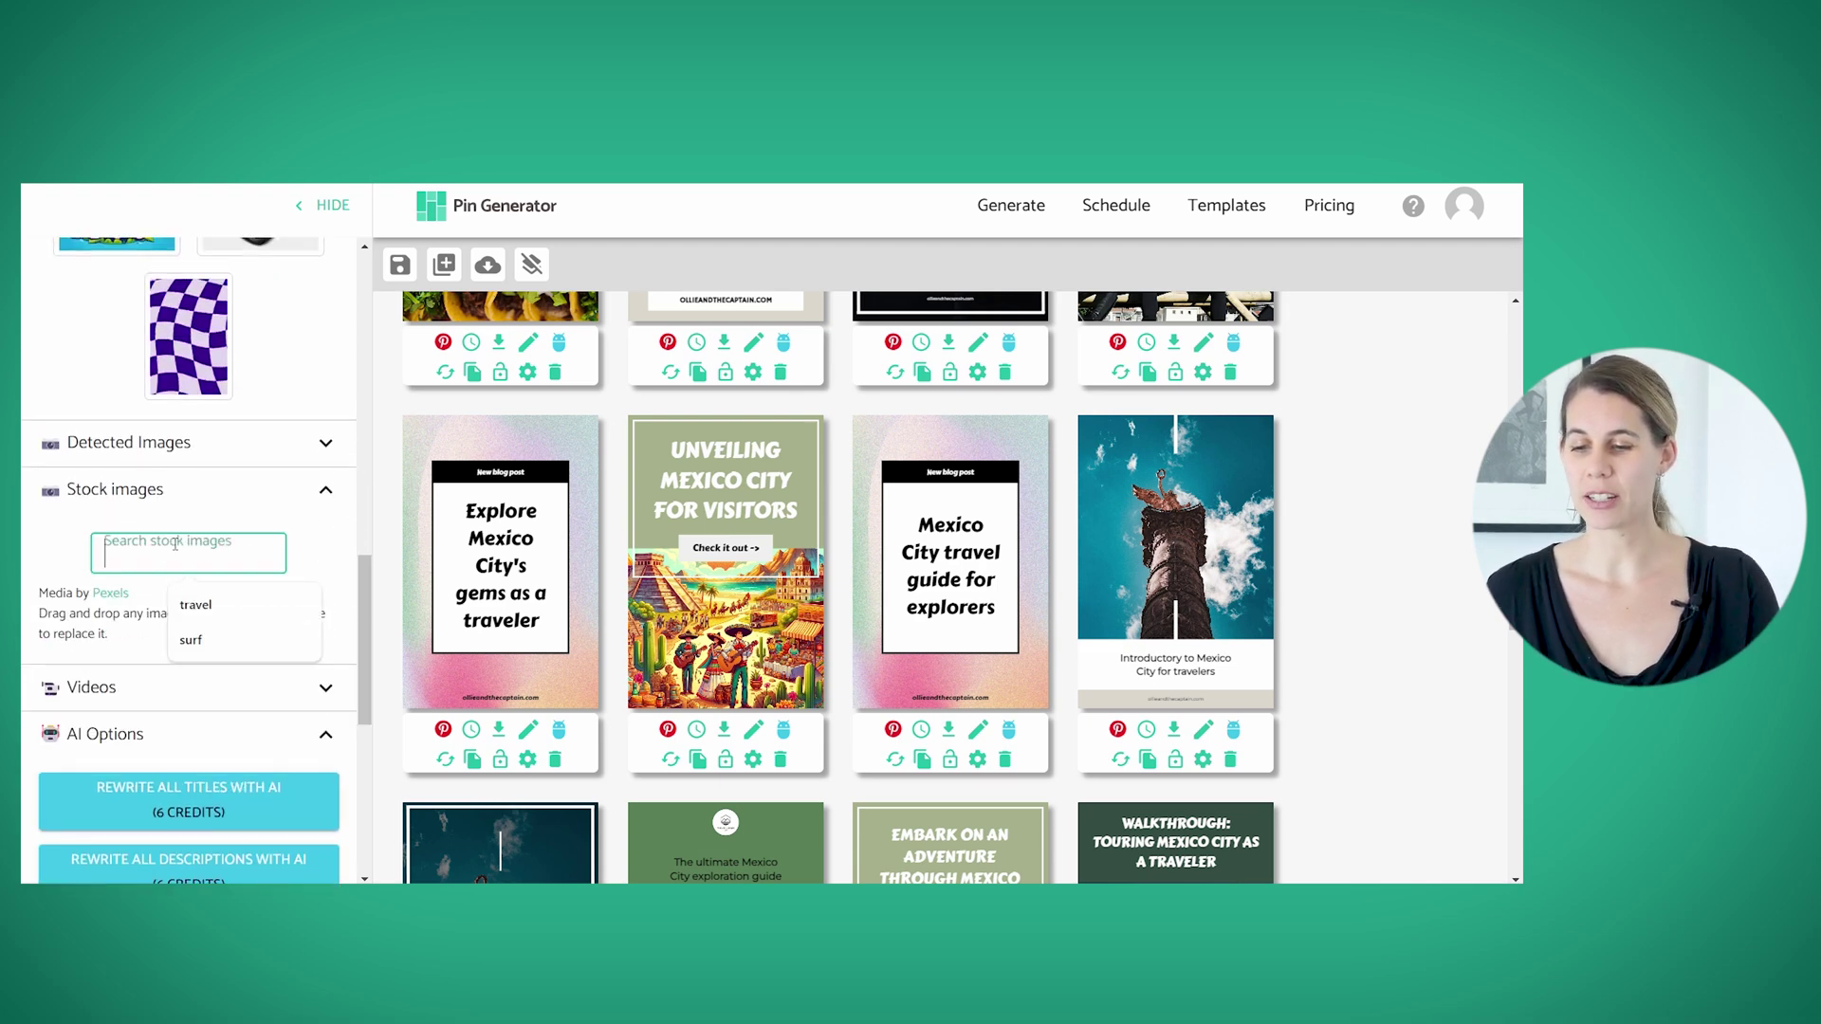
type("mexi")
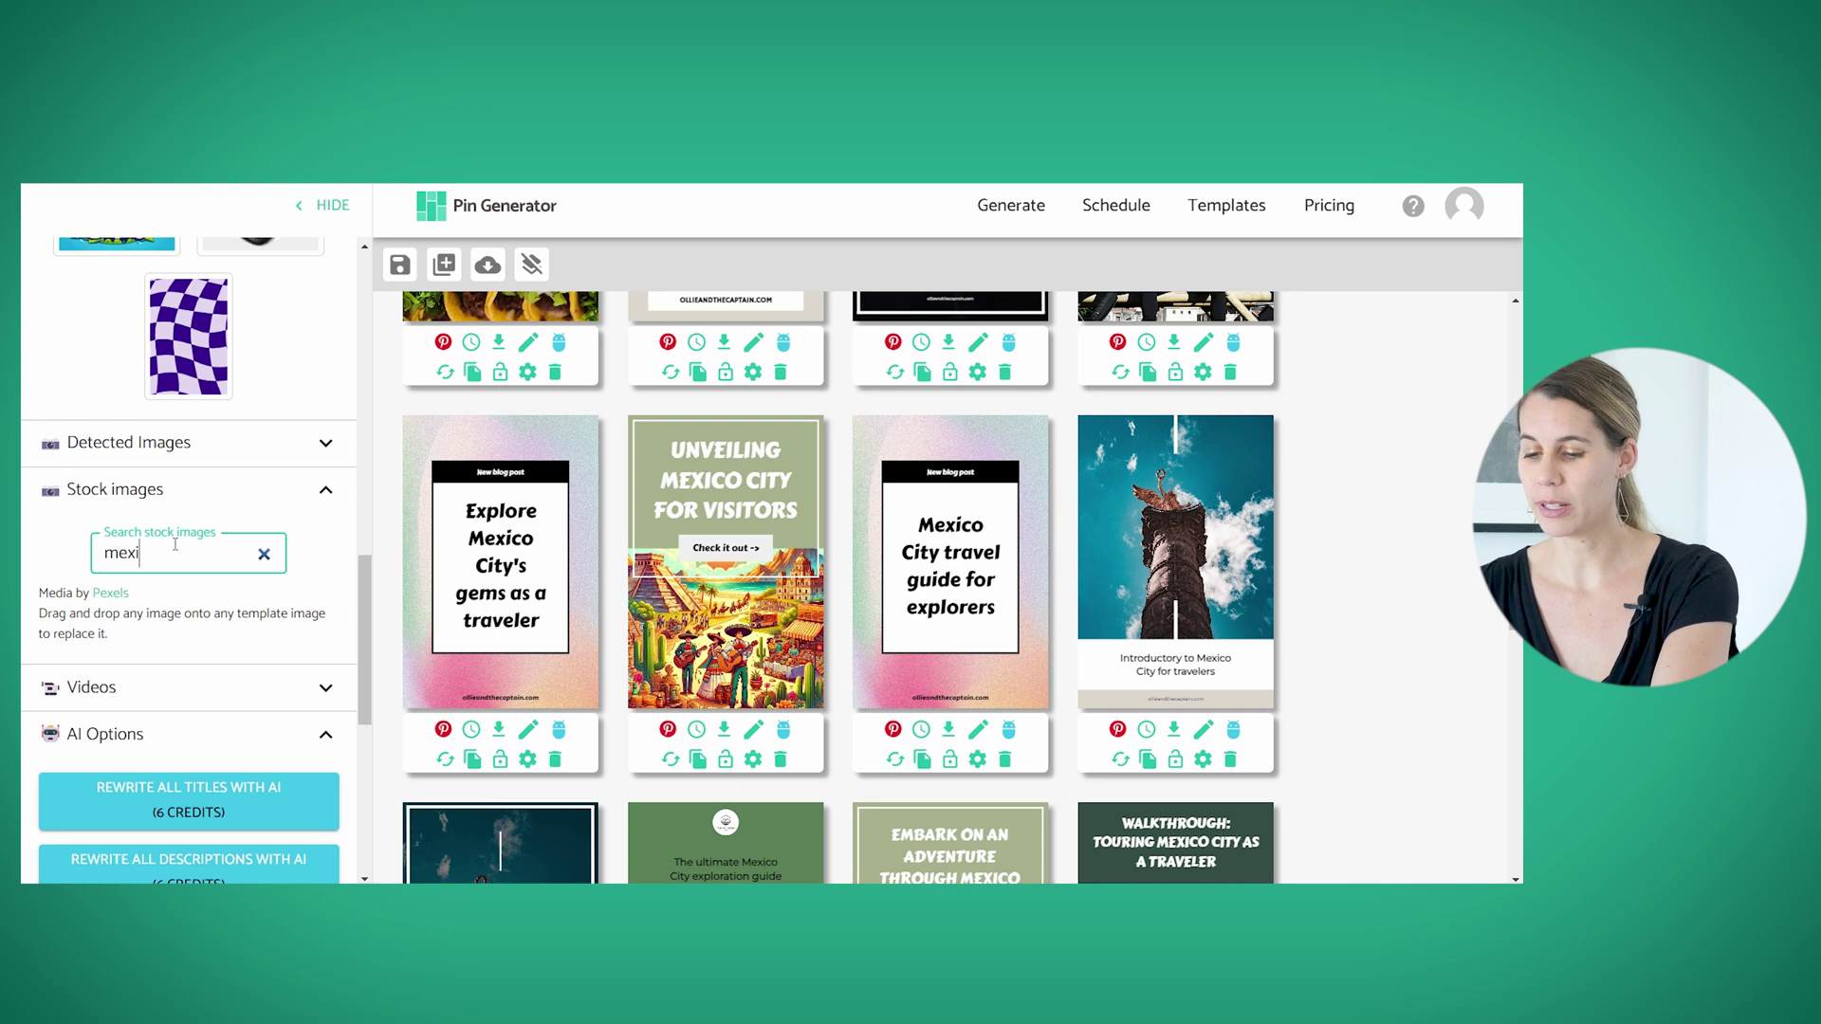
type("co city")
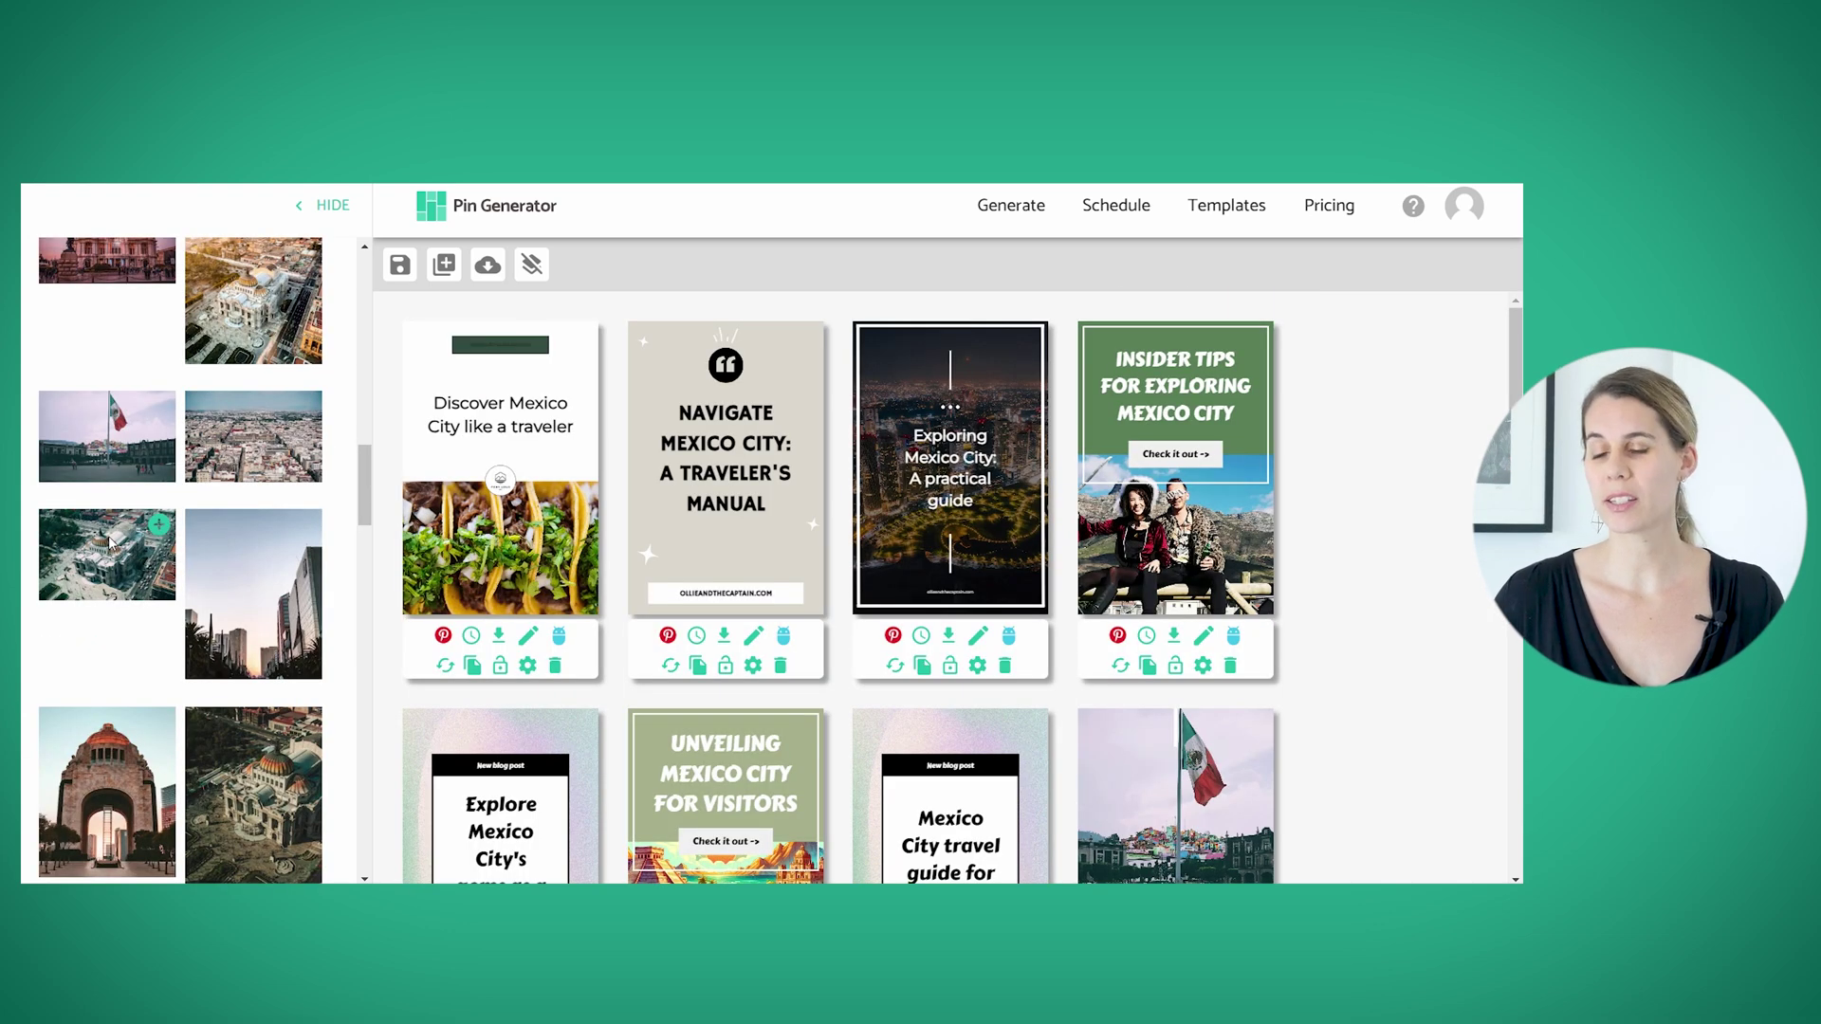
left_click_drag(108, 542, 459, 528)
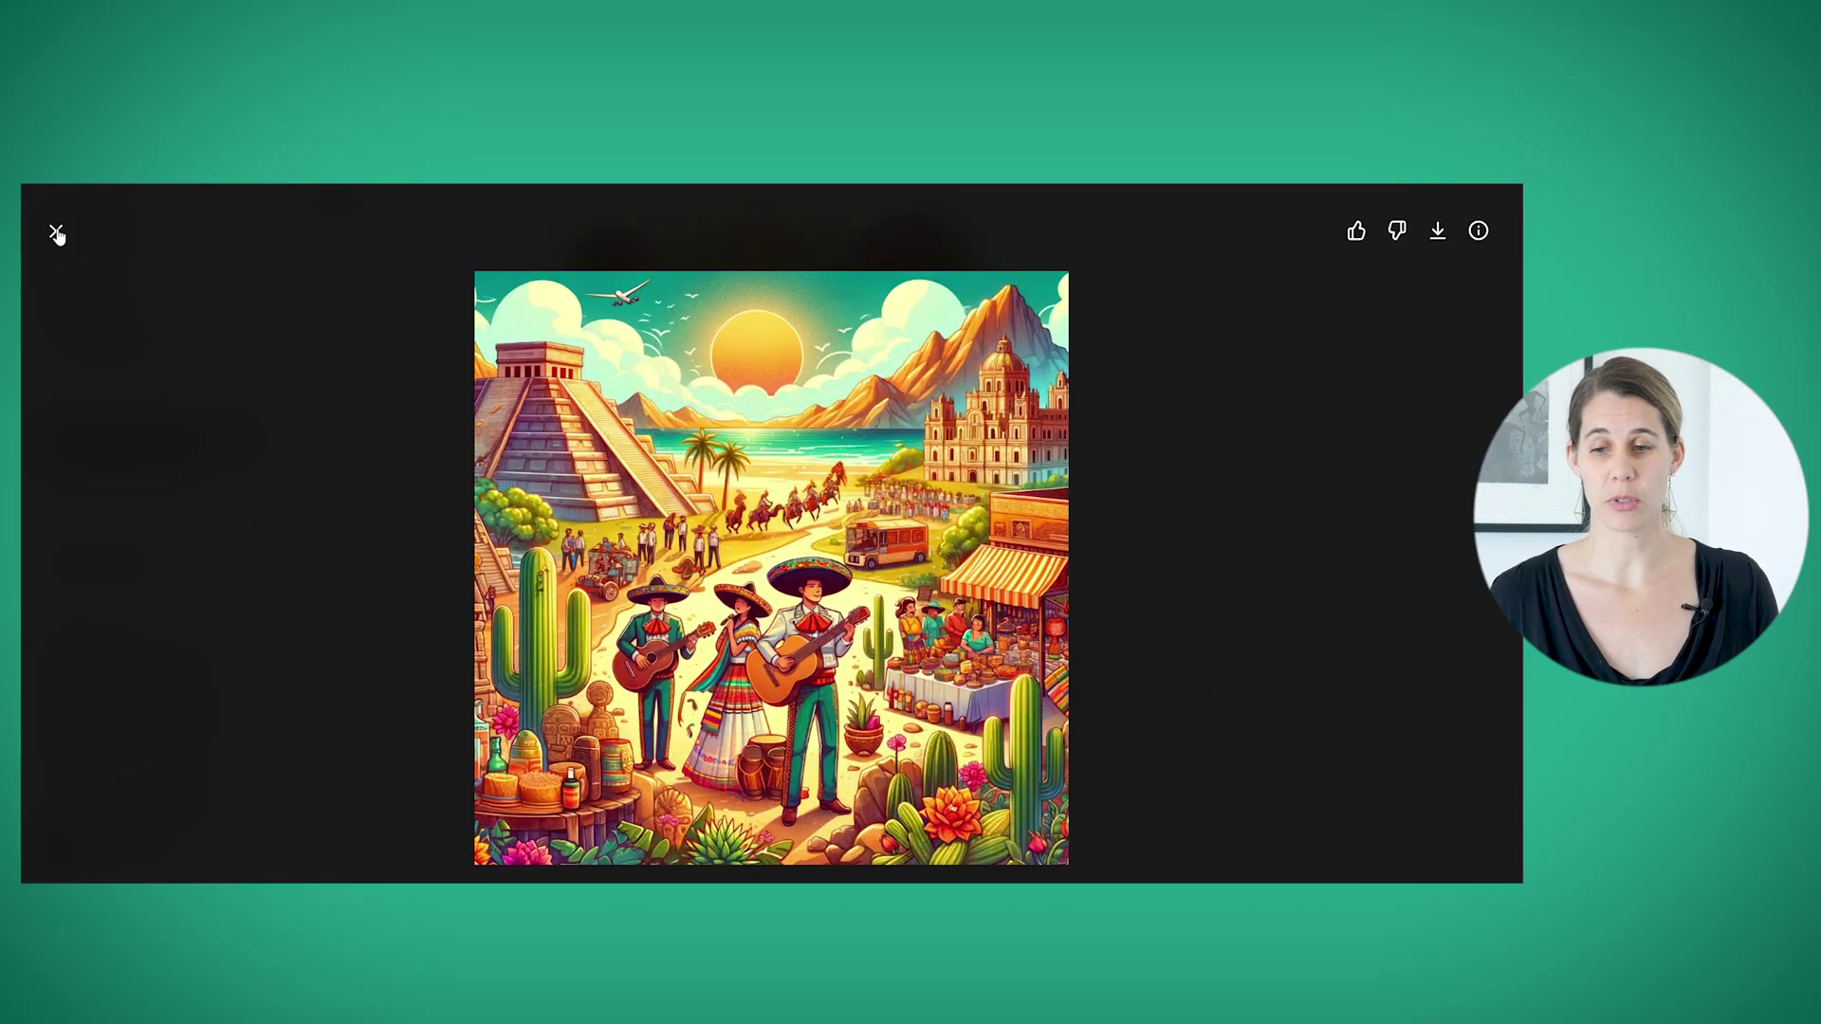
Close the full-size illustration view in ChatGPT.
left_click(55, 230)
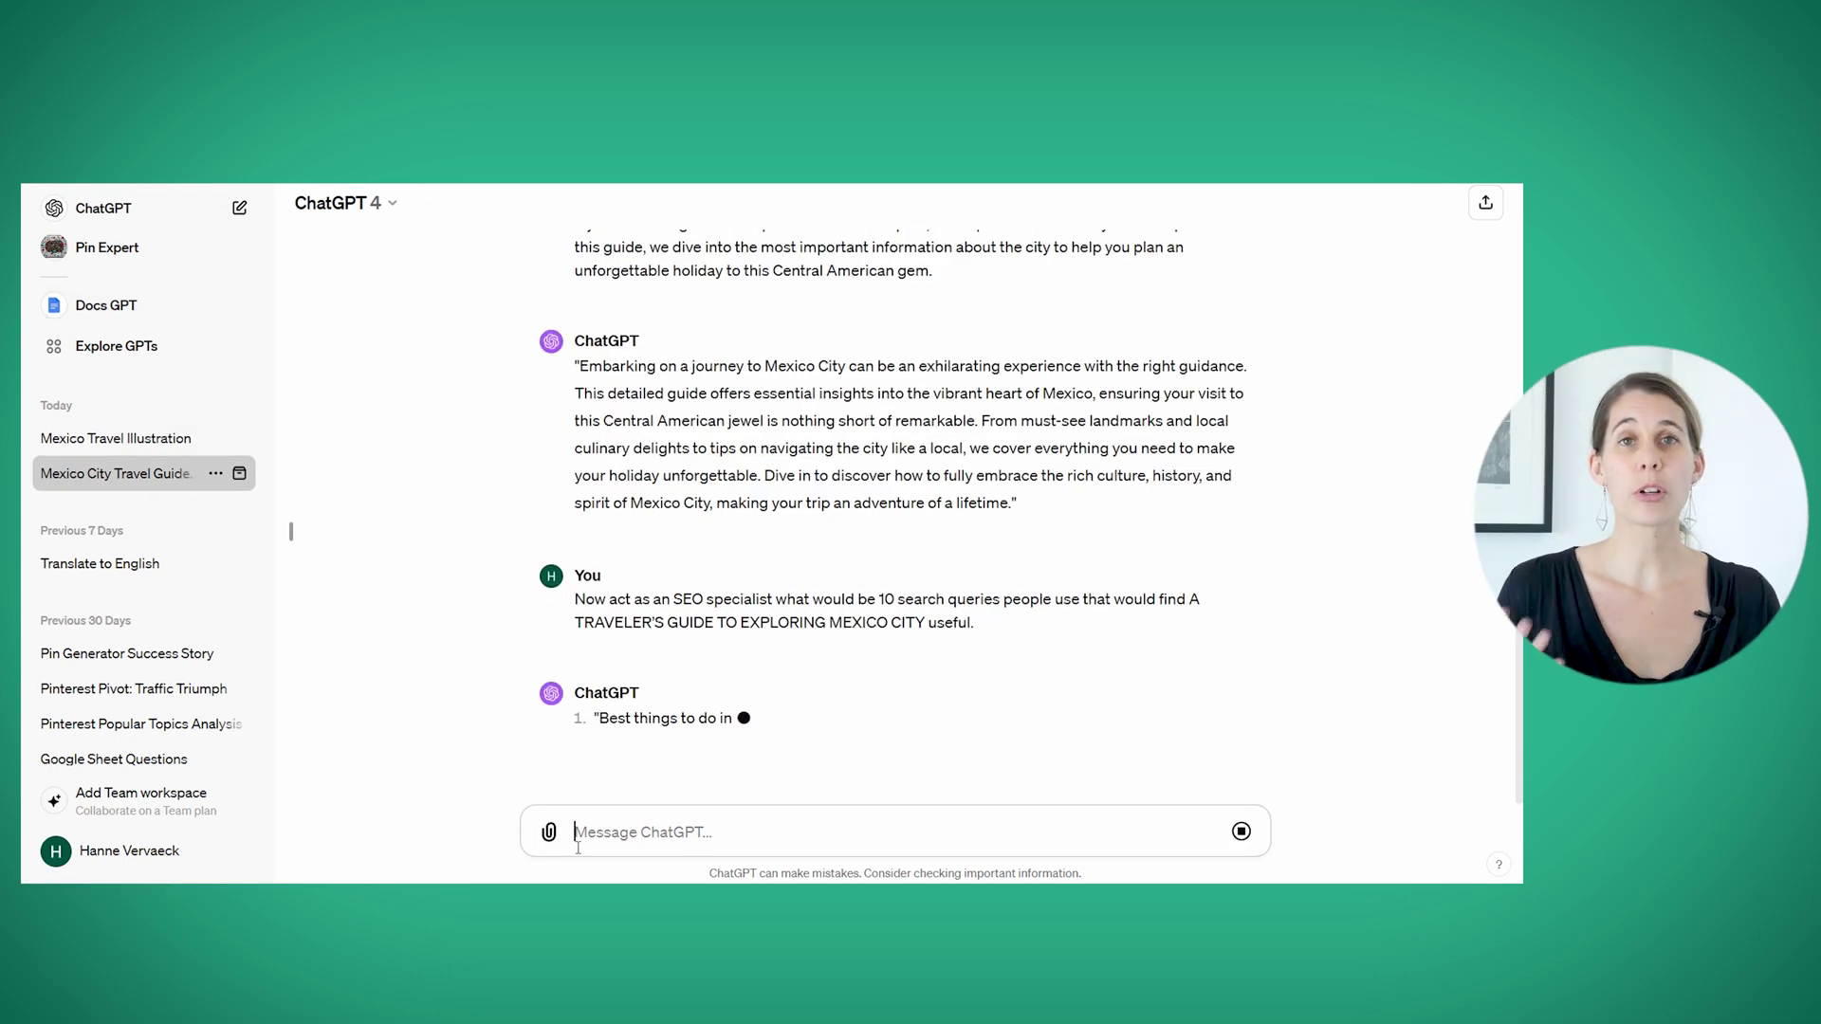